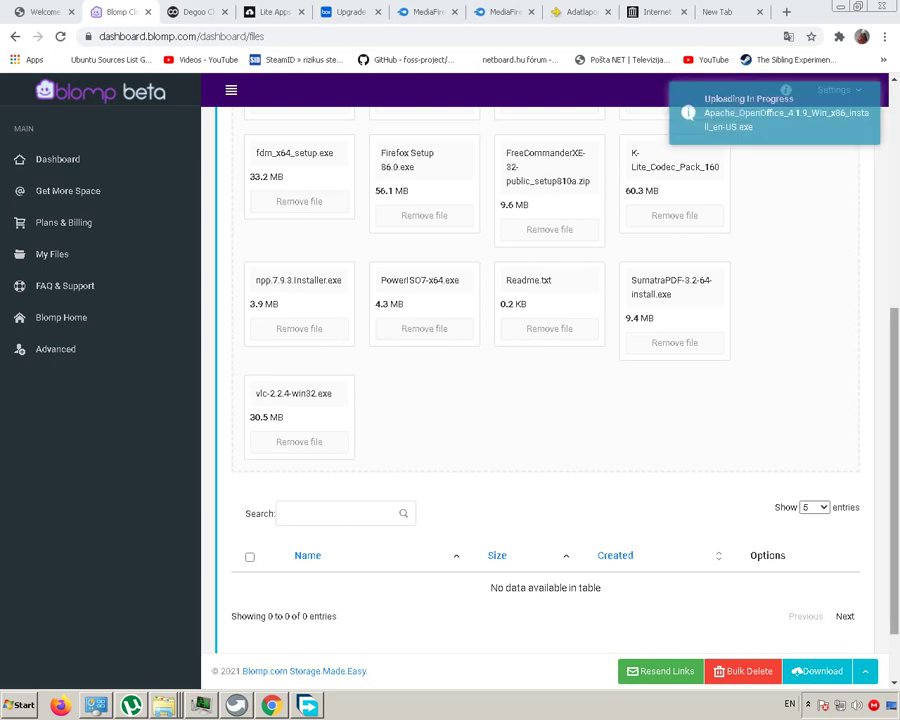
Check the total size of all the files in the local Apps > Lite folder through their properties.
scroll(545, 380, "up", 3)
scroll(545, 380, "down", 1)
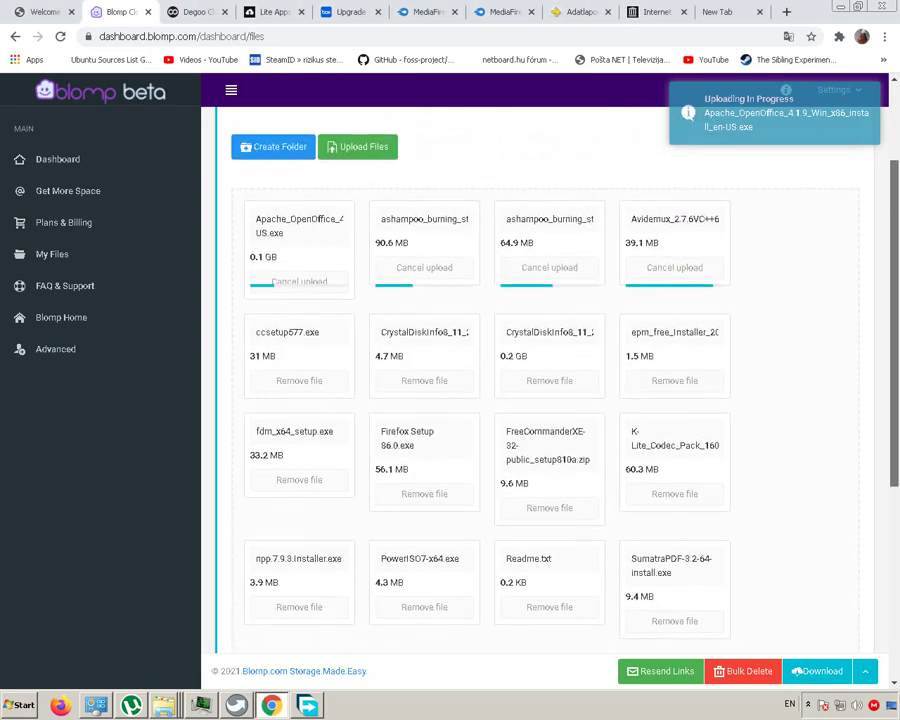
scroll(545, 380, "down", 1)
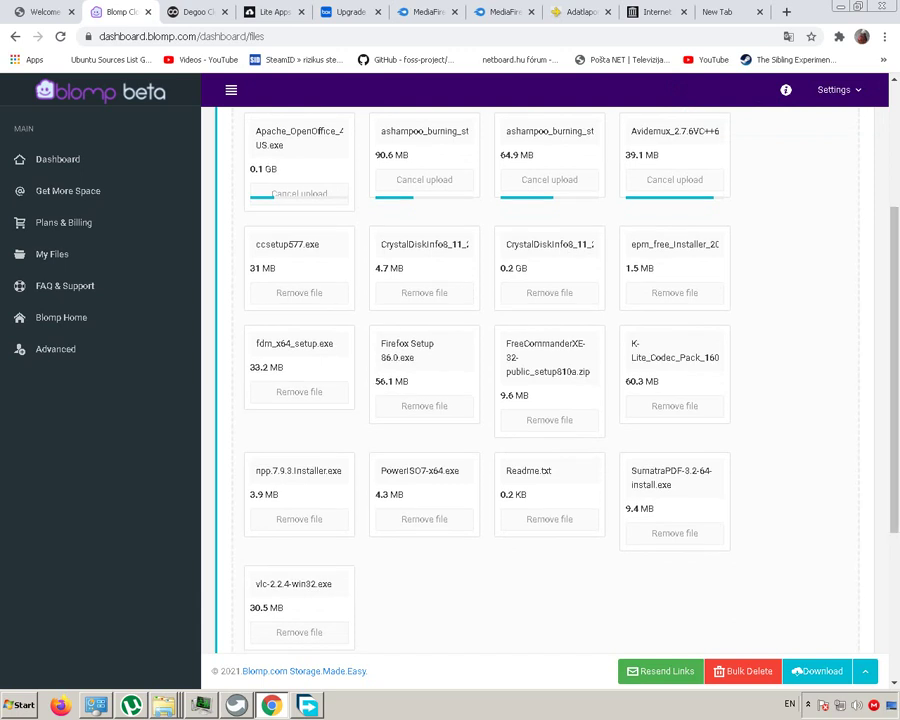
left_click(164, 705)
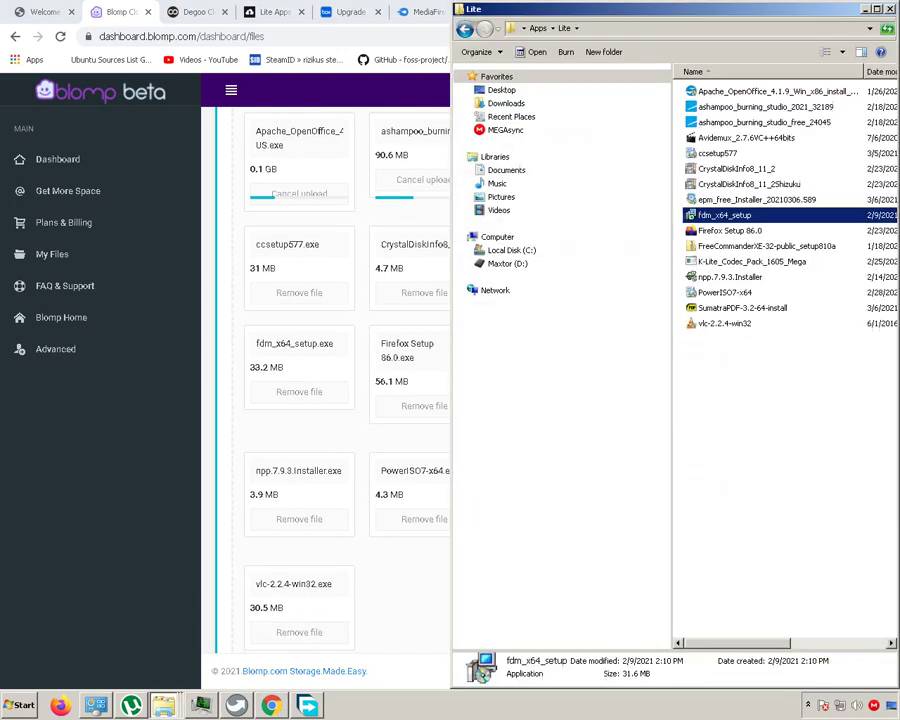
left_click_drag(831, 418, 730, 88)
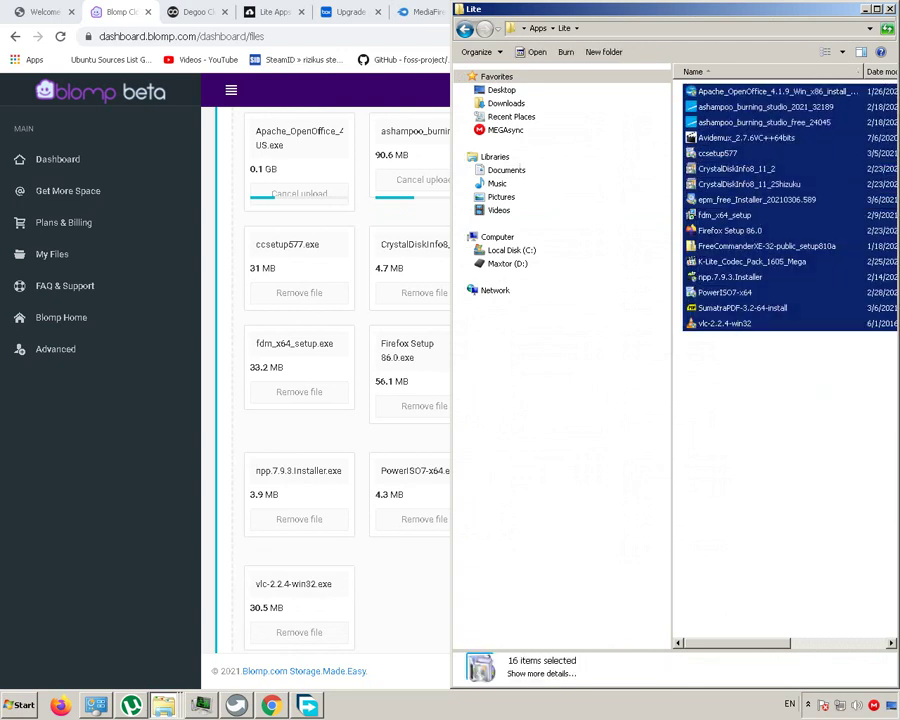
right_click(711, 156)
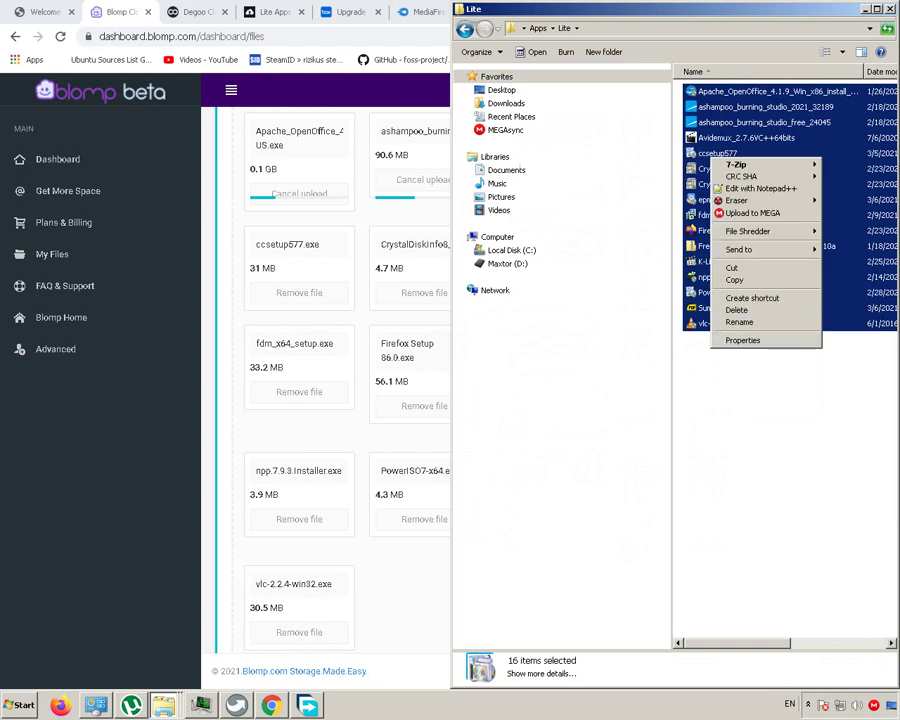
left_click(742, 340)
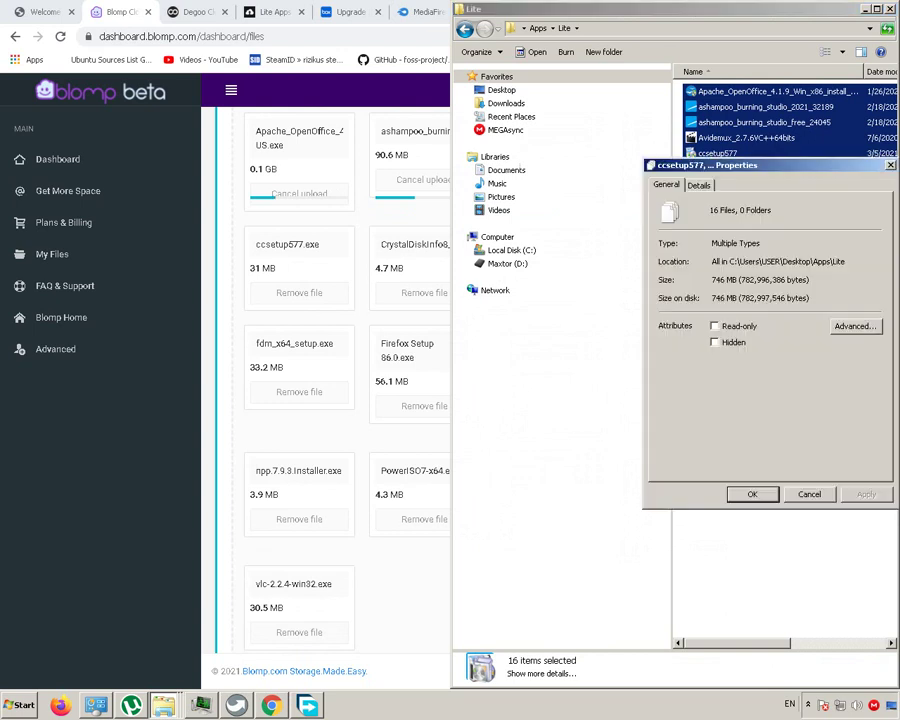
left_click(890, 165)
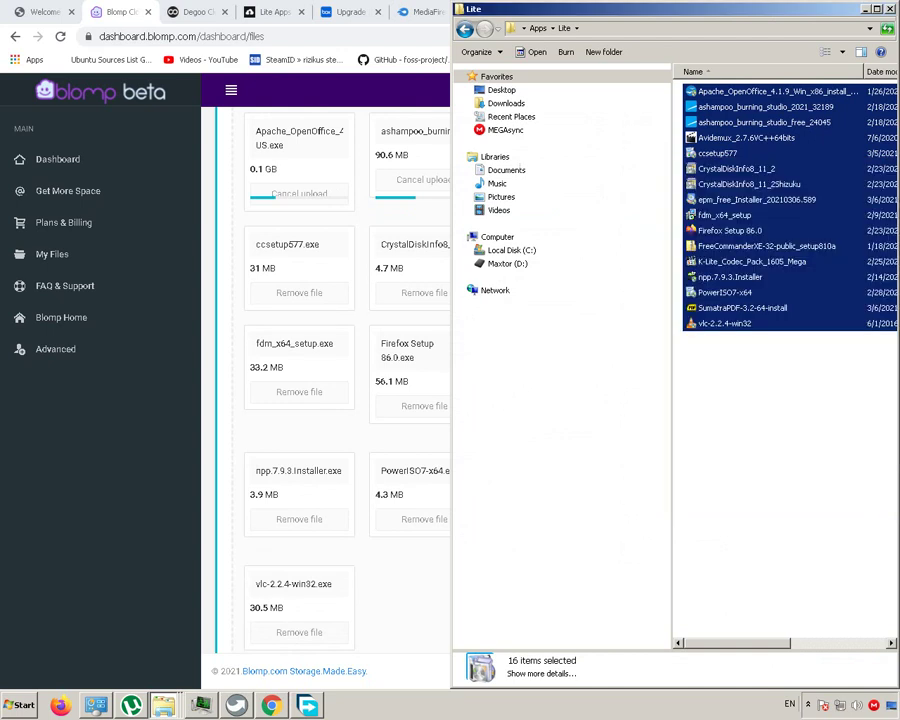
Add the "Lite Apps logics 2016 uptade version 2021" 7z archive from the Apps folder to the Blomp upload queue.
left_click(410, 439)
scroll(499, 266, "up", 3)
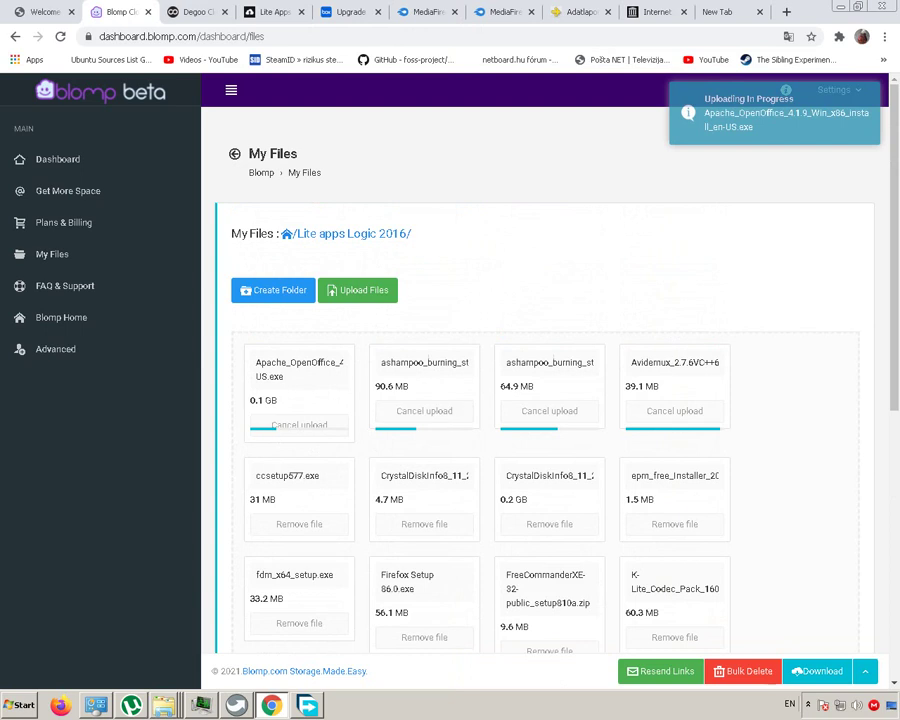
scroll(545, 450, "down", 3)
scroll(545, 450, "up", 3)
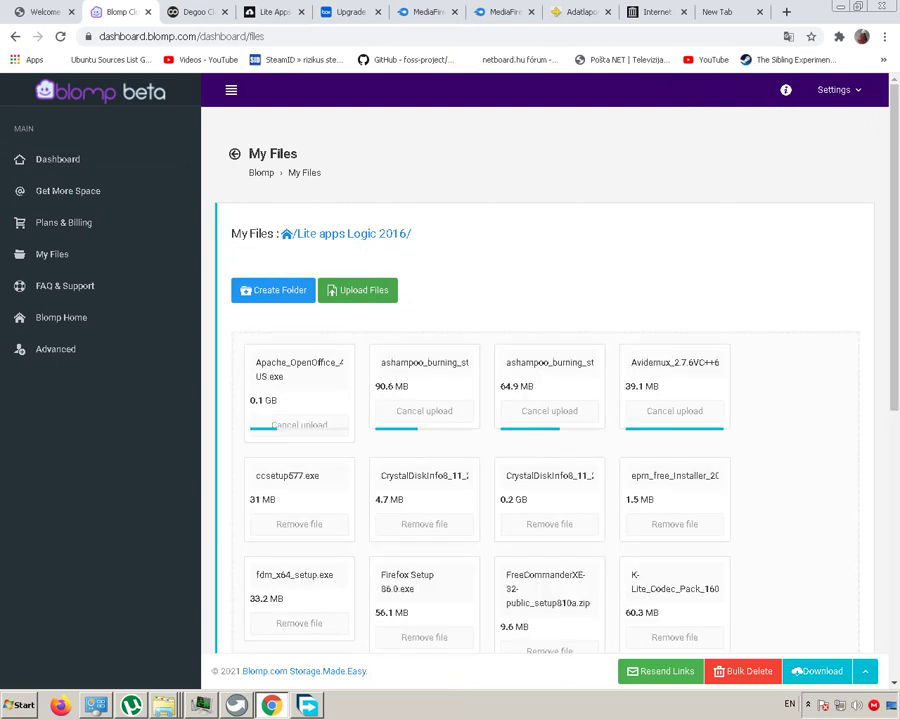
scroll(549, 399, "down", 4)
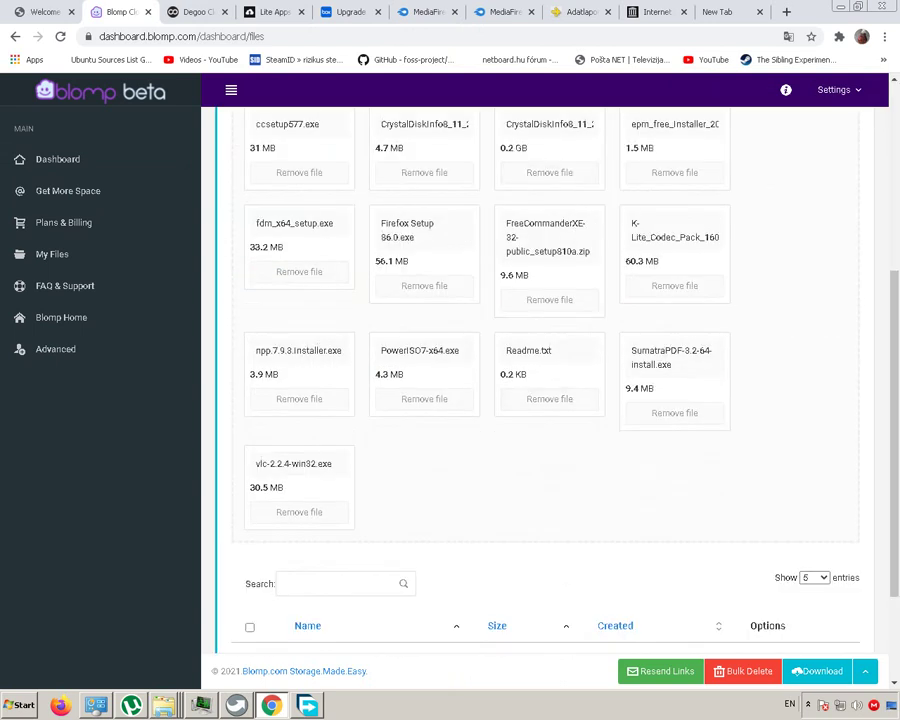
scroll(549, 399, "up", 4)
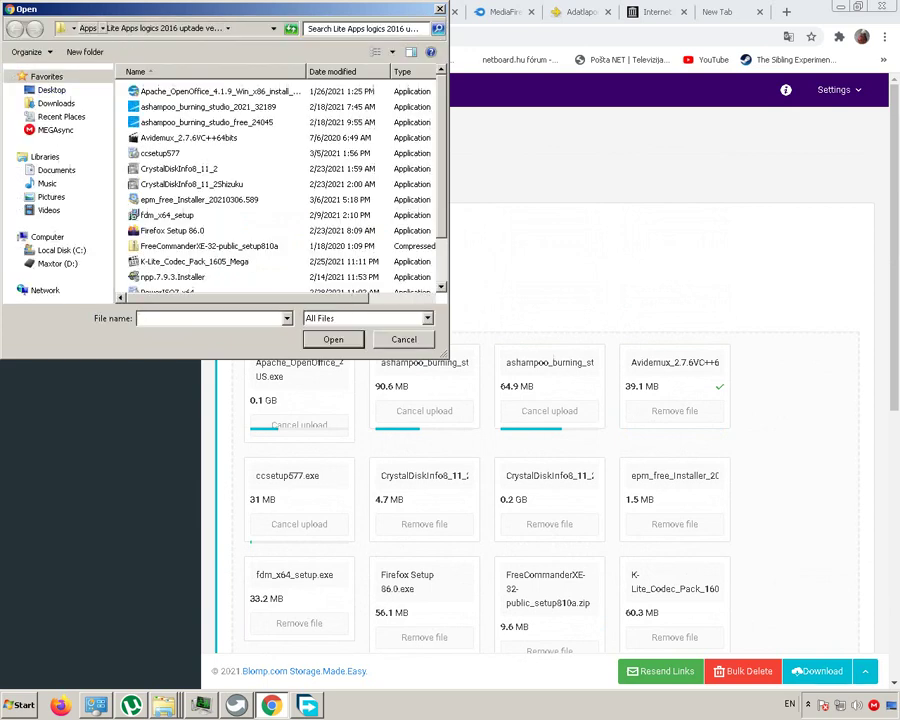
left_click(88, 28)
left_click(218, 106)
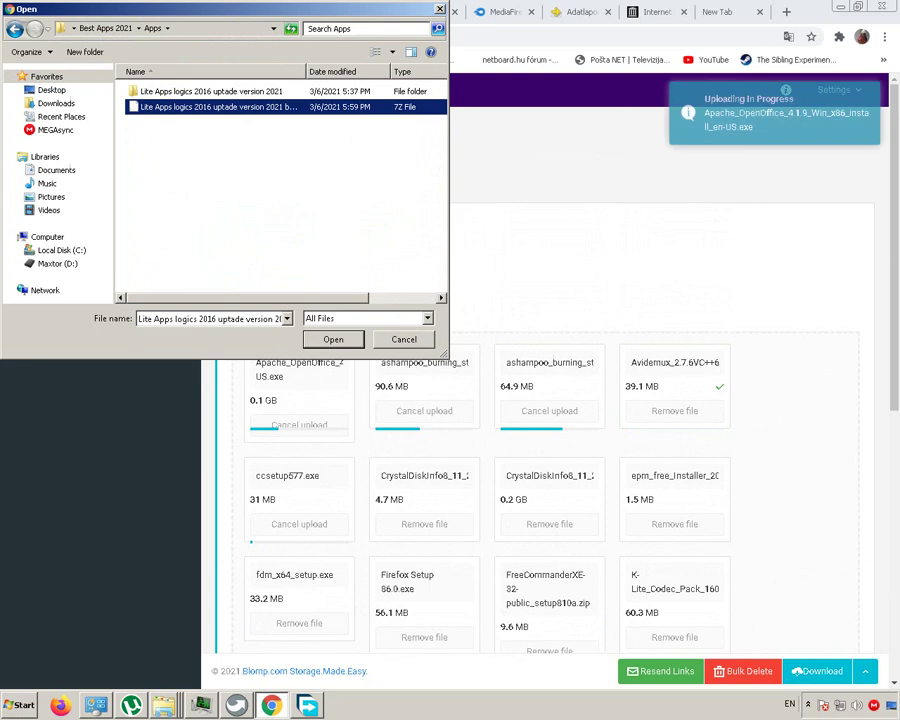
key("Return")
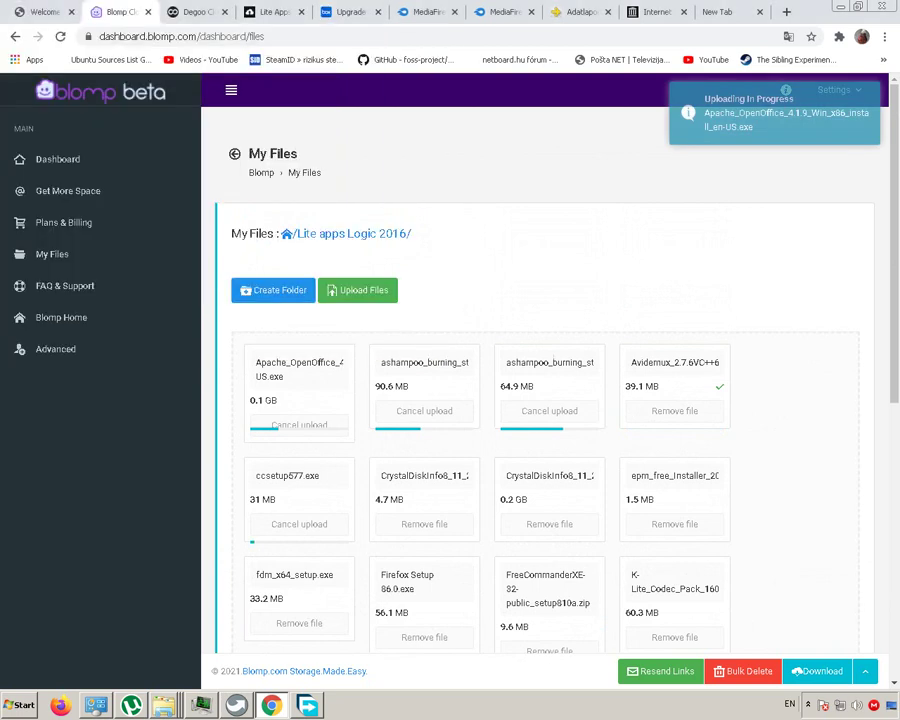
scroll(545, 400, "down", 5)
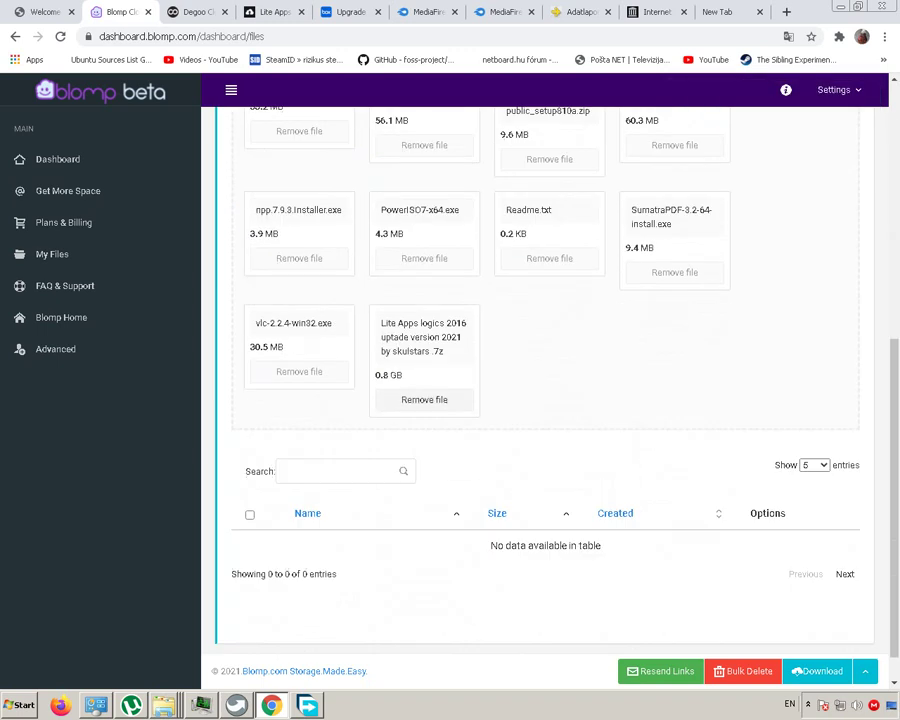
scroll(545, 400, "up", 3)
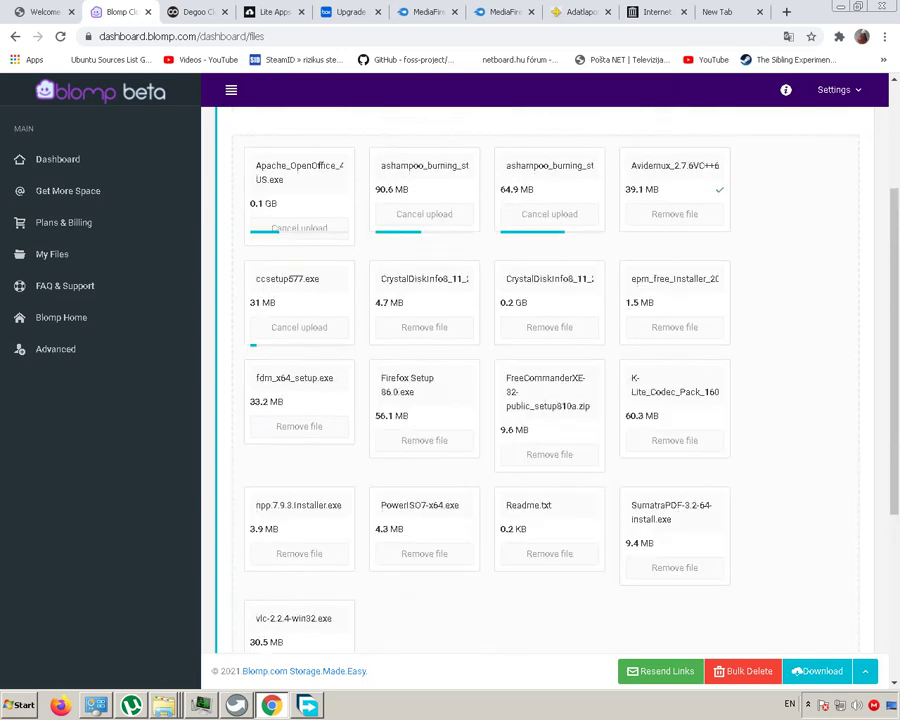
Switch to Degoo and browse to the Best Apps 2021 folder on the Desktop for a folder upload.
left_click(195, 12)
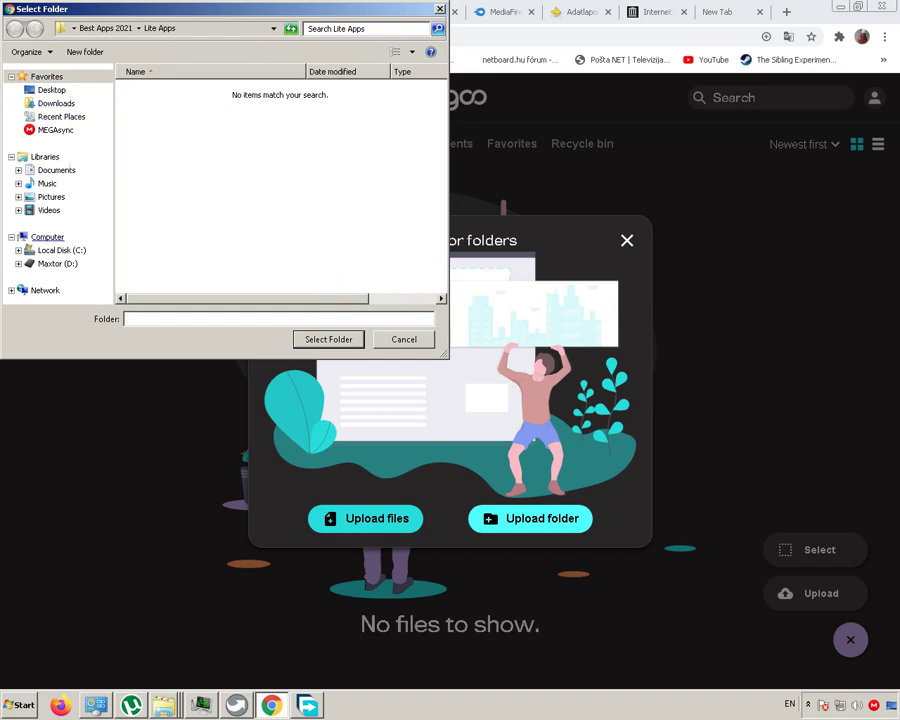
left_click(51, 89)
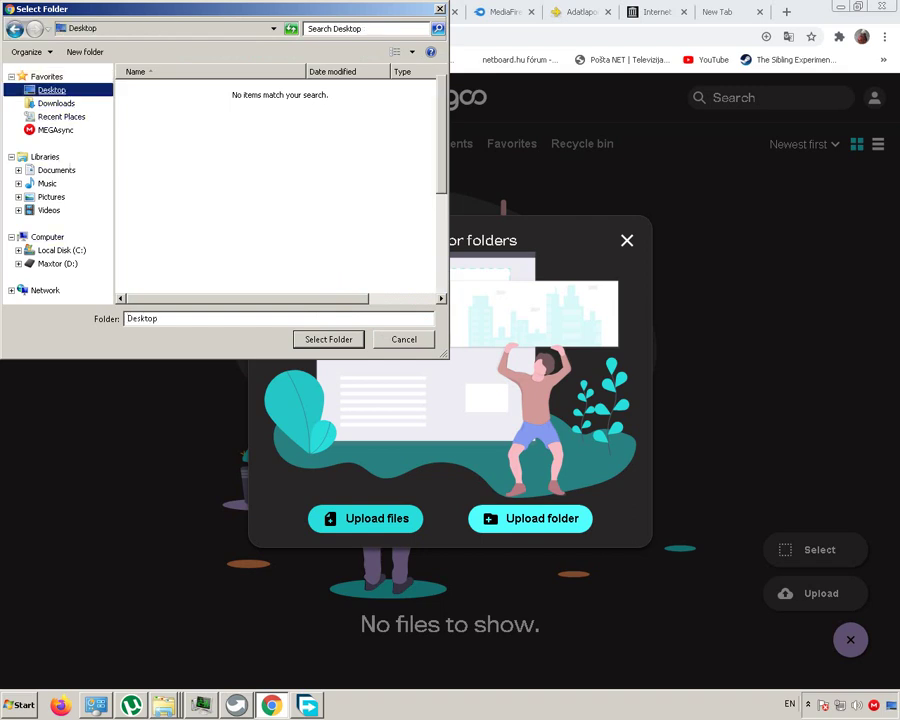
left_click(172, 243)
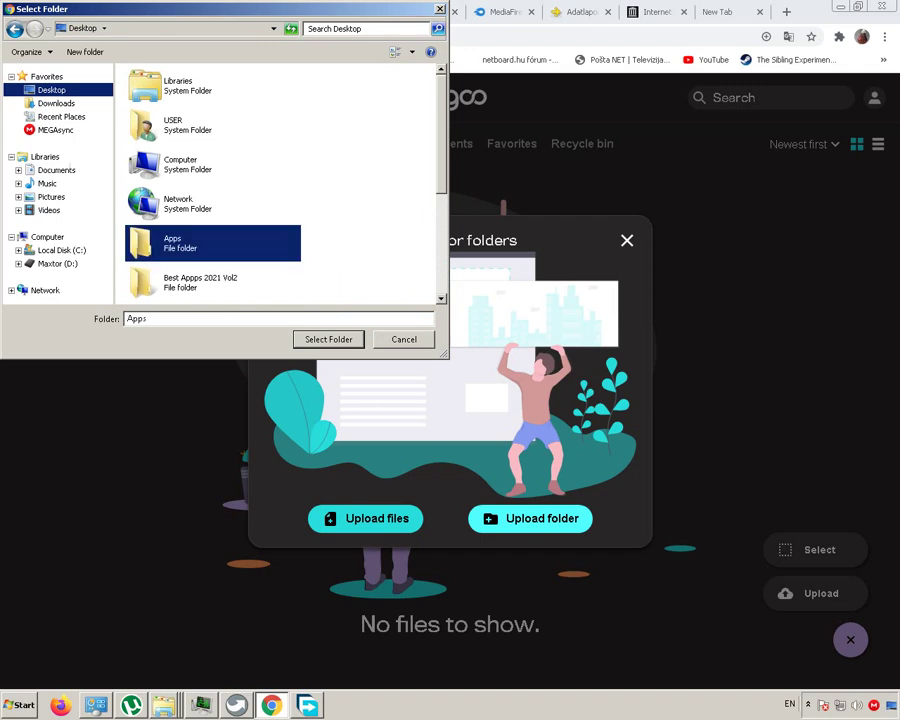
scroll(275, 185, "down", 1)
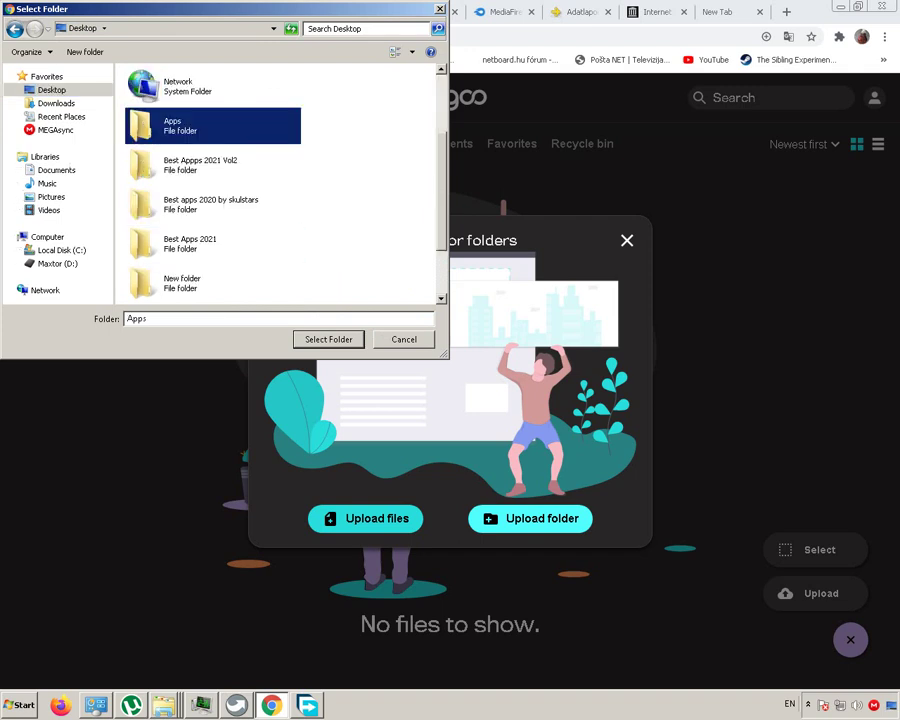
double_click(189, 243)
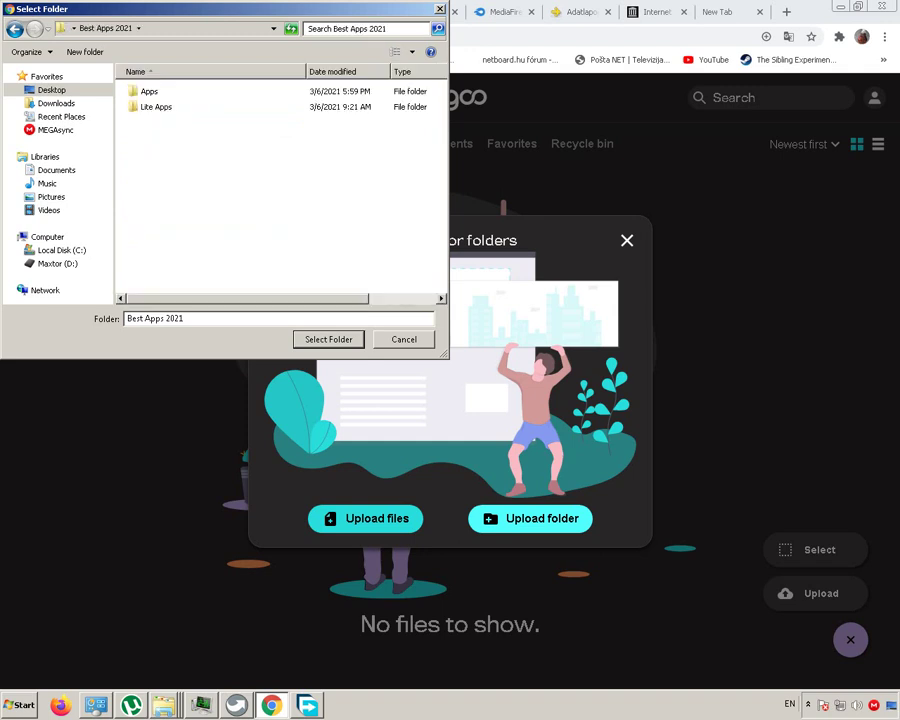
left_click(156, 107)
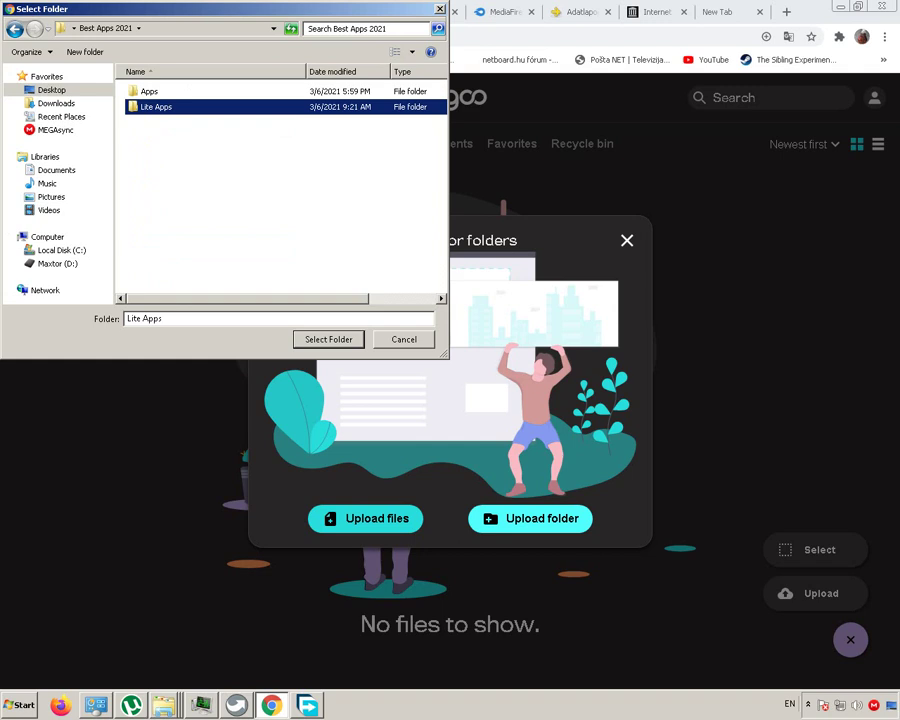
double_click(156, 107)
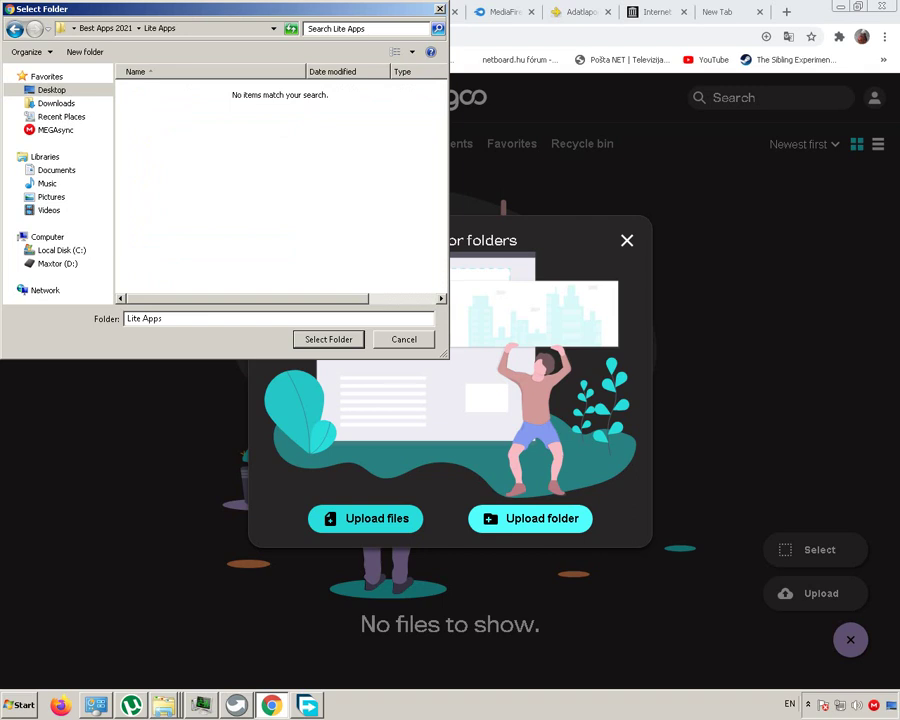
key("BackSpace")
Upload the "Lite Apps logics 2016 uptade version 2021" folder from Apps, allowing the site to view its files.
key("Up")
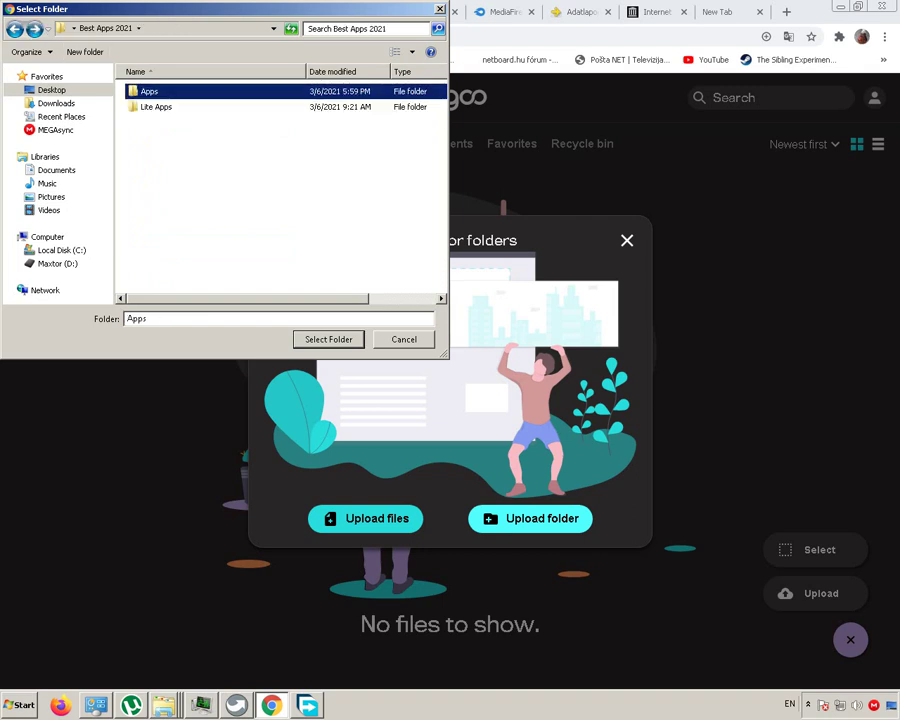
key("Return")
key("Down")
key("Return")
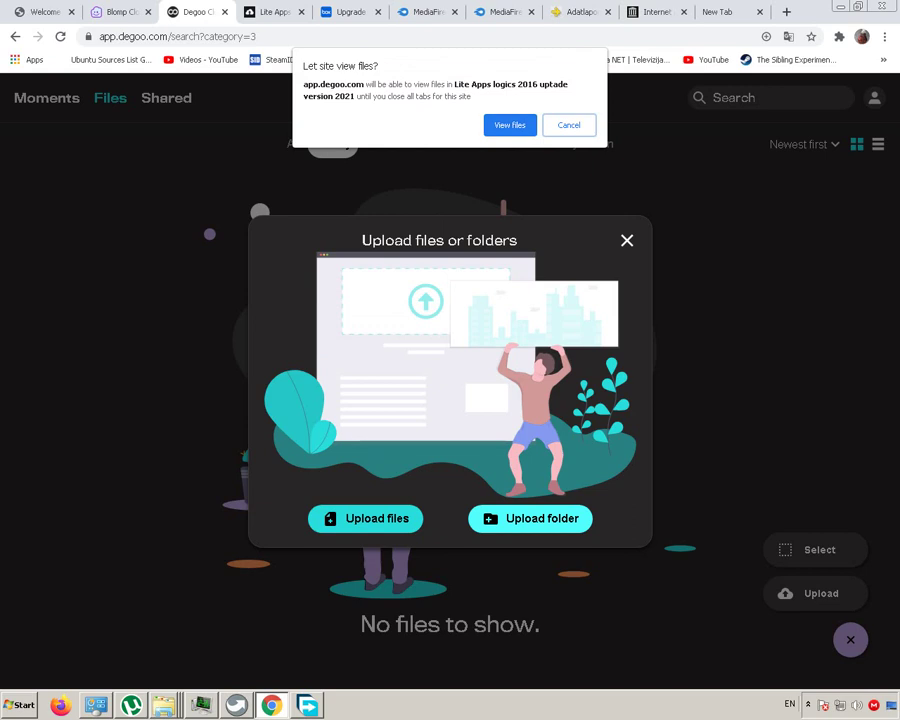
key("Return")
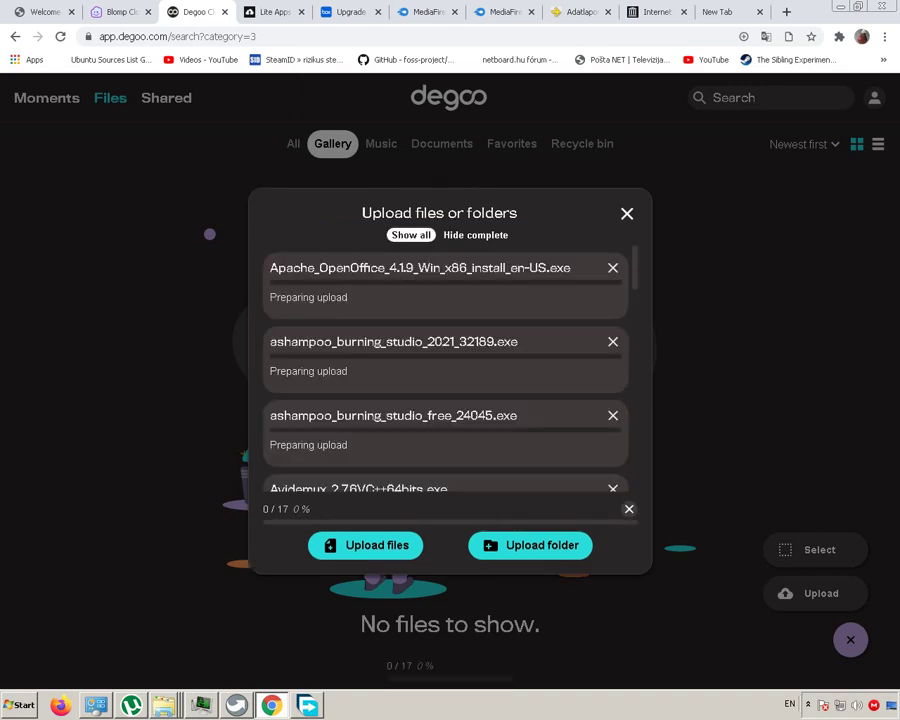
Review the full list of files queued in the Degoo upload dialog.
scroll(445, 368, "down", 5)
scroll(445, 368, "up", 1)
scroll(445, 370, "up", 5)
scroll(445, 370, "down", 3)
scroll(445, 370, "down", 7)
scroll(445, 370, "down", 2)
scroll(445, 370, "up", 10)
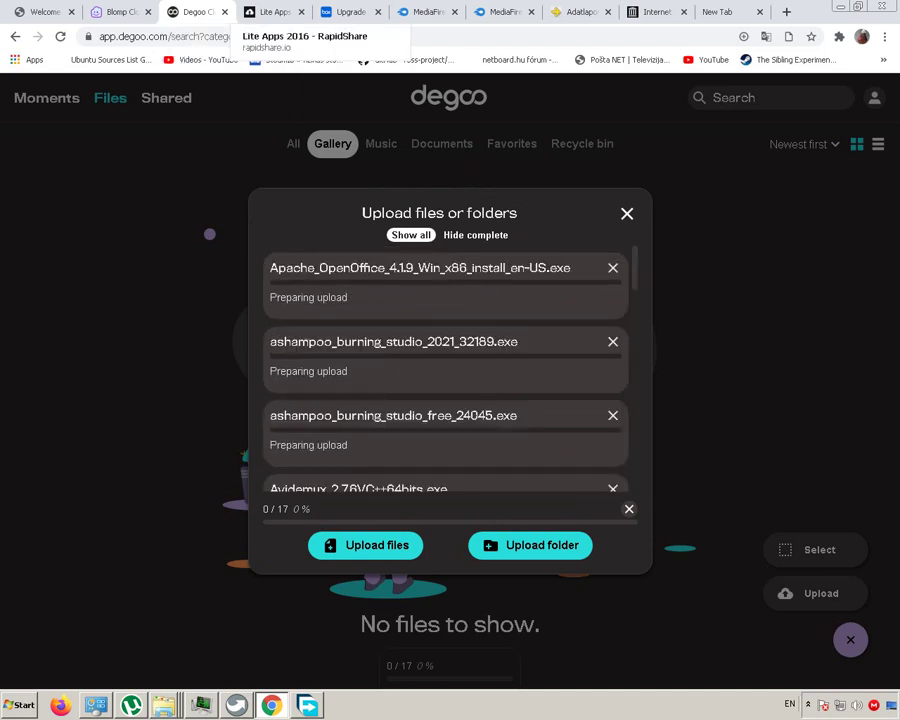
Switch to RapidShare and show the top-level uploads folder.
left_click(270, 12)
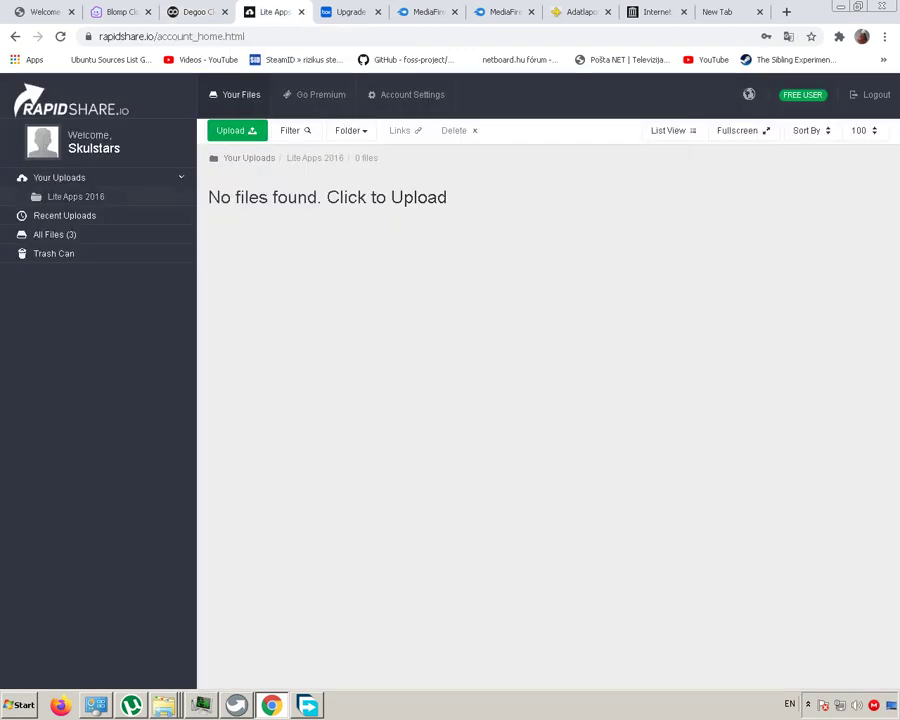
left_click(59, 177)
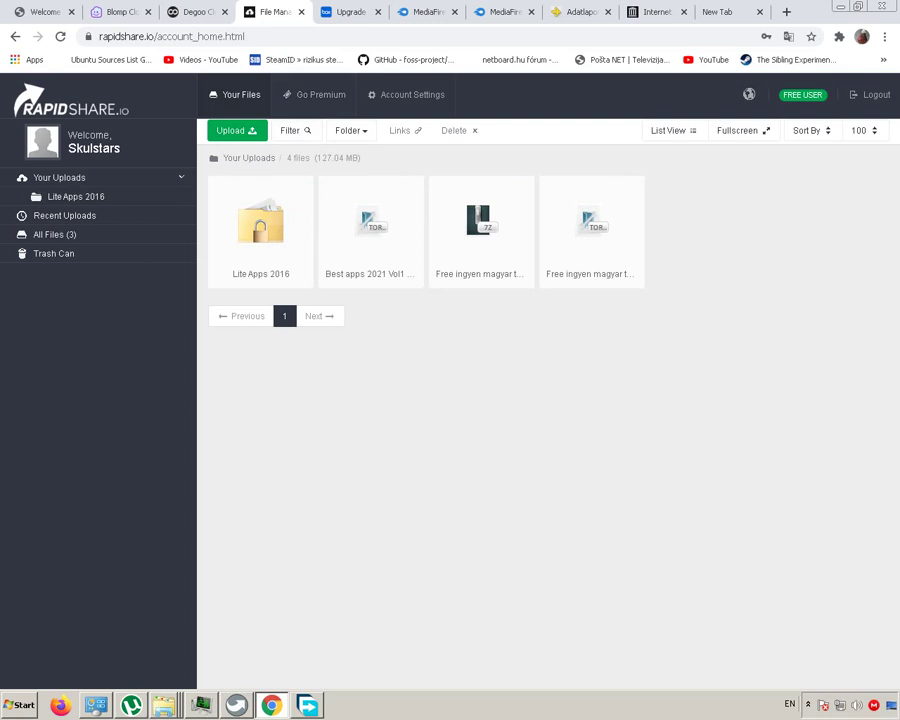
left_click(260, 230)
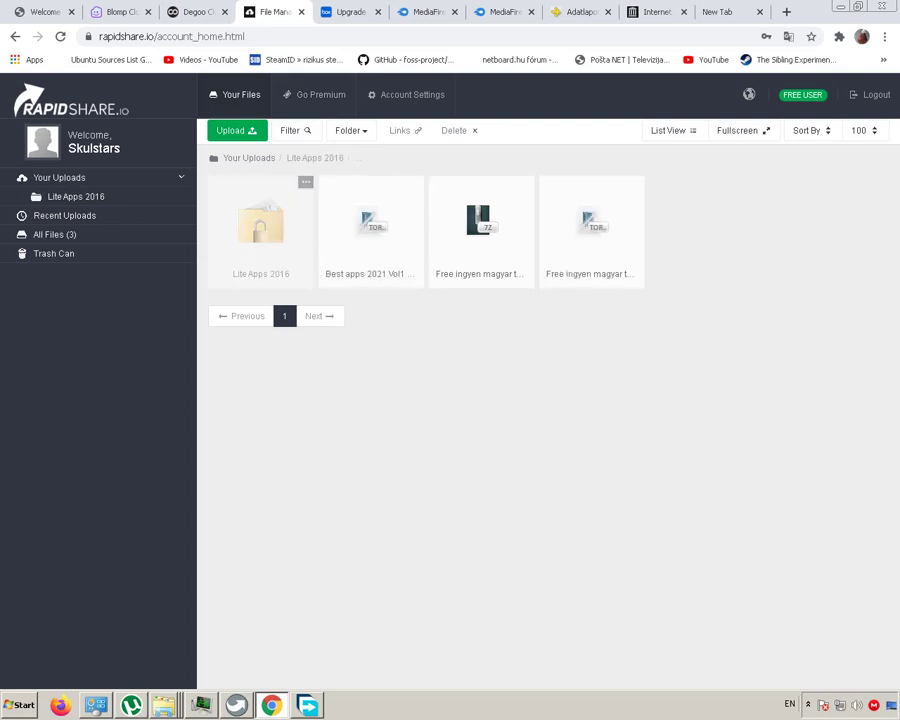
left_click(15, 36)
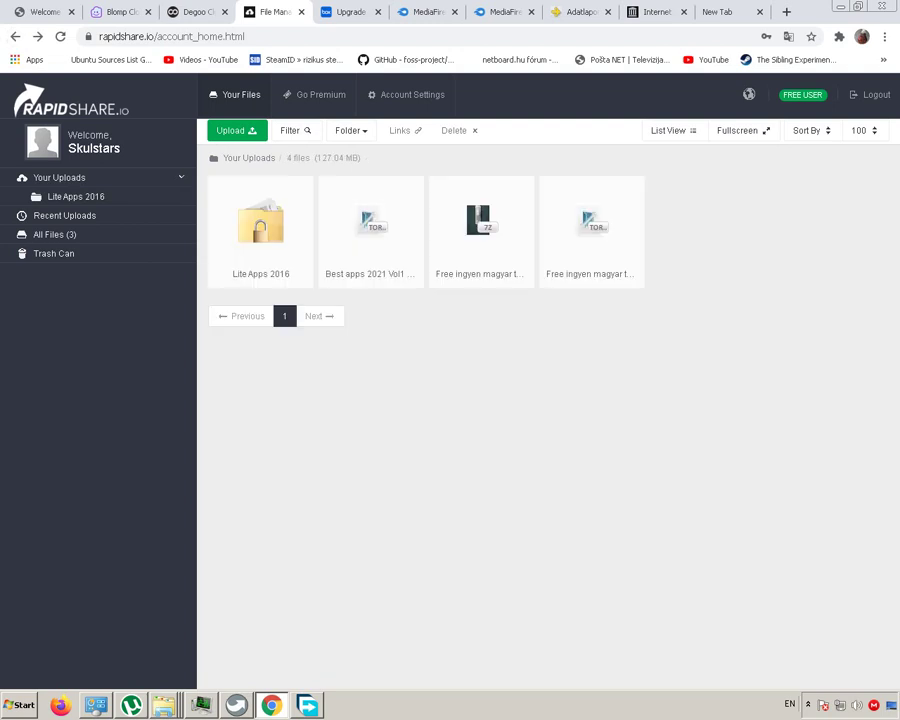
Create a private RapidShare folder named "Lite apps logic 2016 uptade 2021" with no parent folder.
left_click(348, 130)
left_click(370, 154)
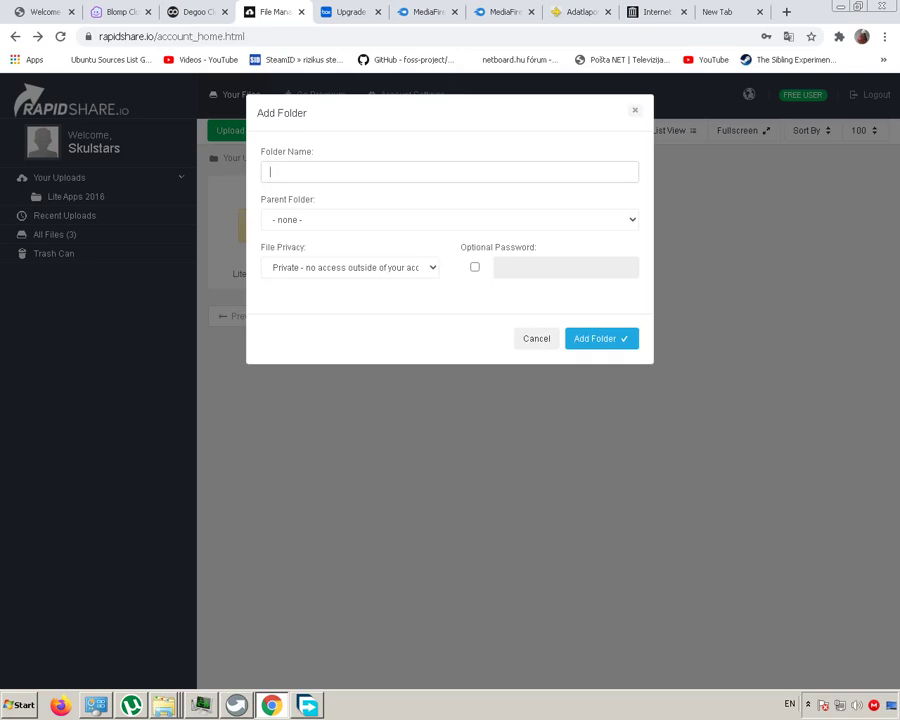
left_click(449, 219)
key("Escape")
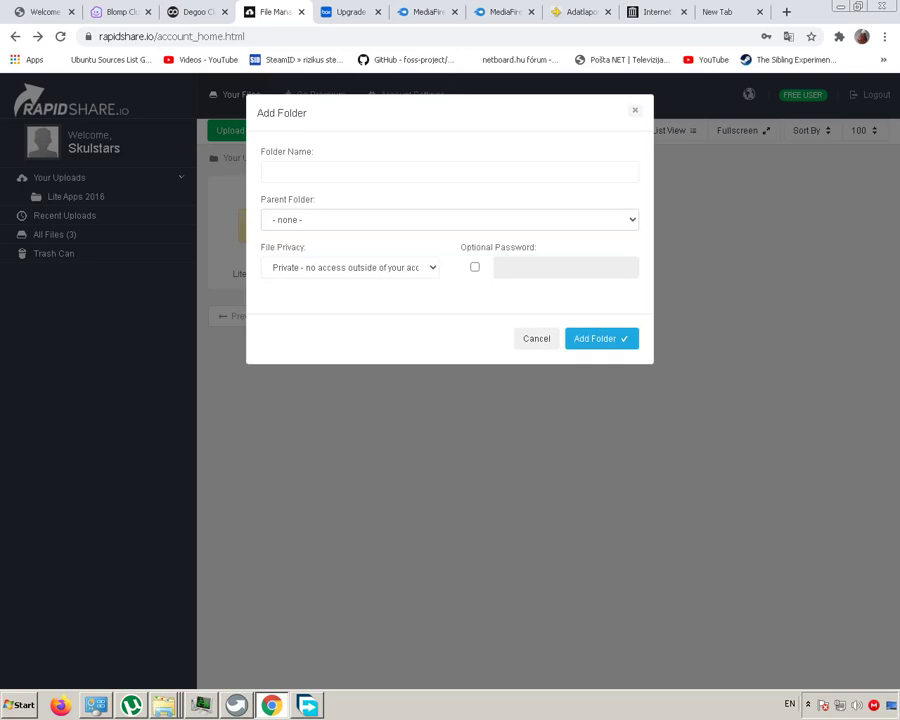
left_click(269, 171)
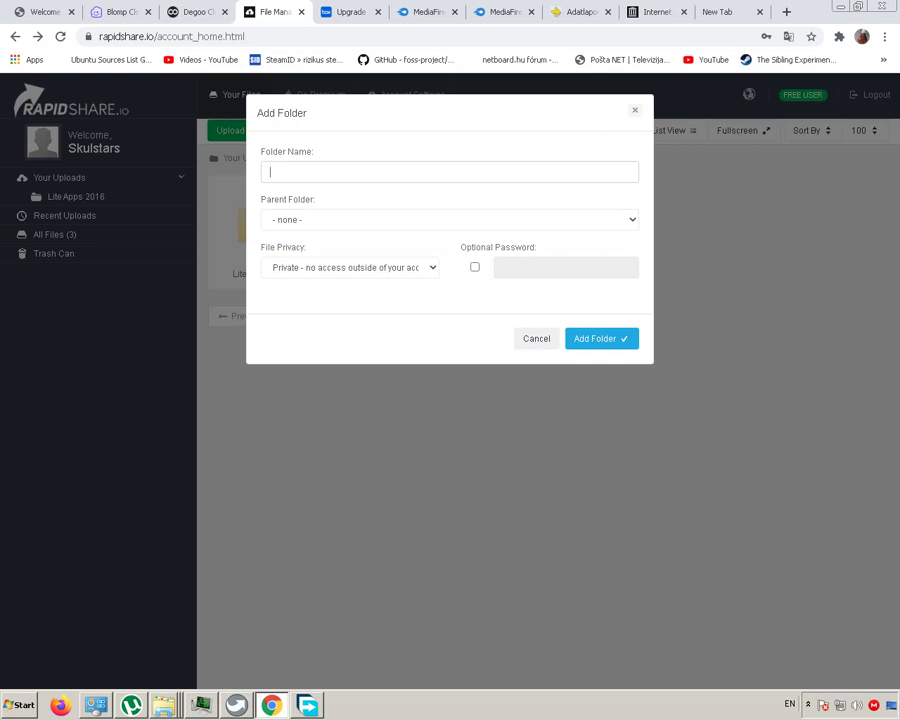
type("Lite ap")
type("ps log")
type("ic 2")
type("016")
type(" upl")
type("ad")
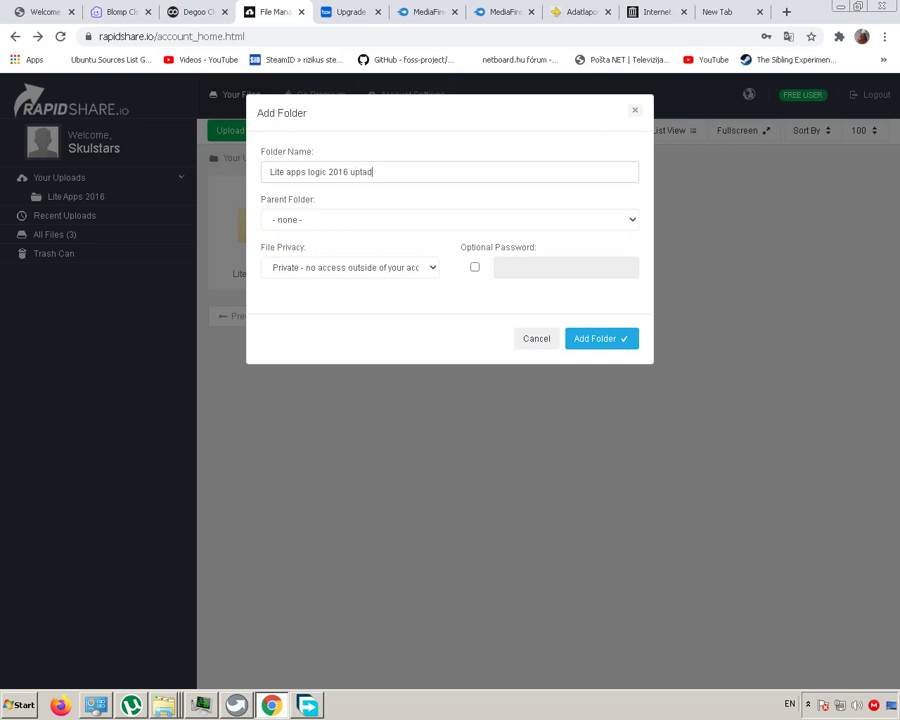
type("e 2021")
left_click(349, 267)
left_click(392, 284)
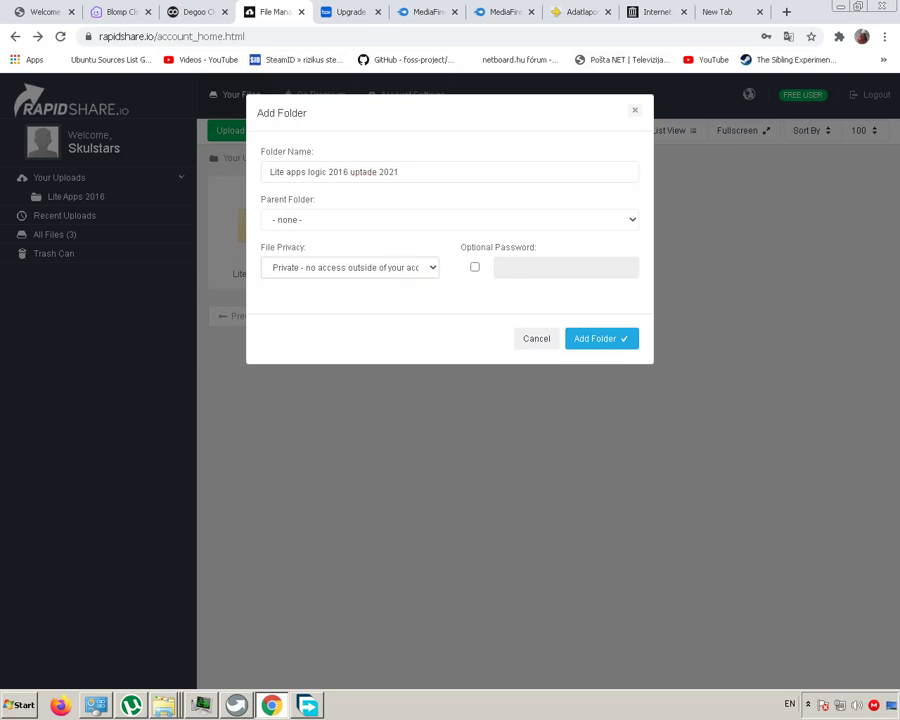
left_click(601, 338)
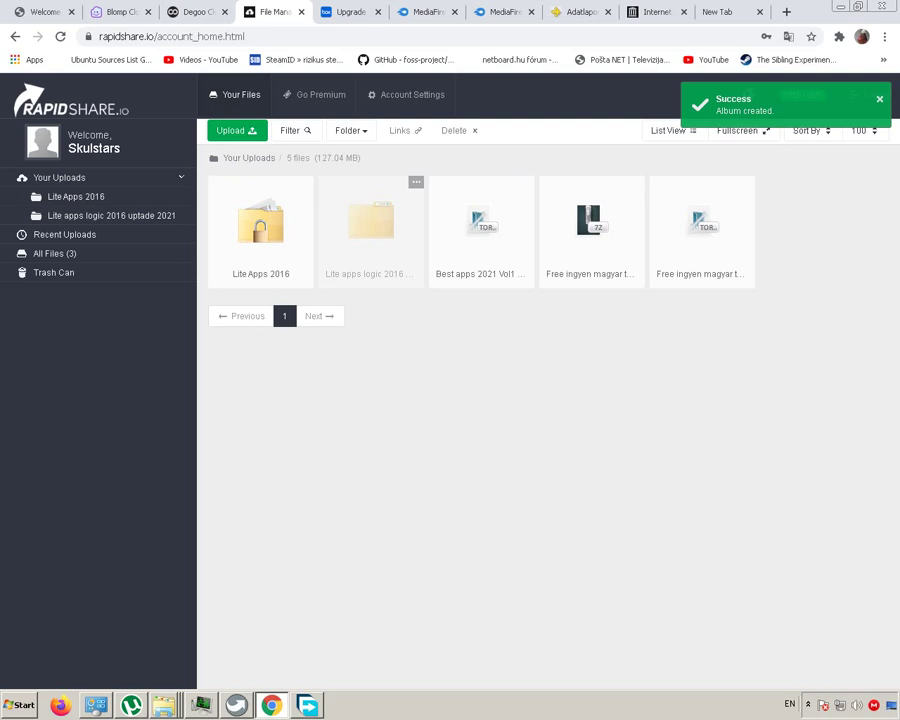
Open the new folder and queue all files from the local "Lite Apps logics 2016 uptade version 2021" folder for upload.
double_click(370, 225)
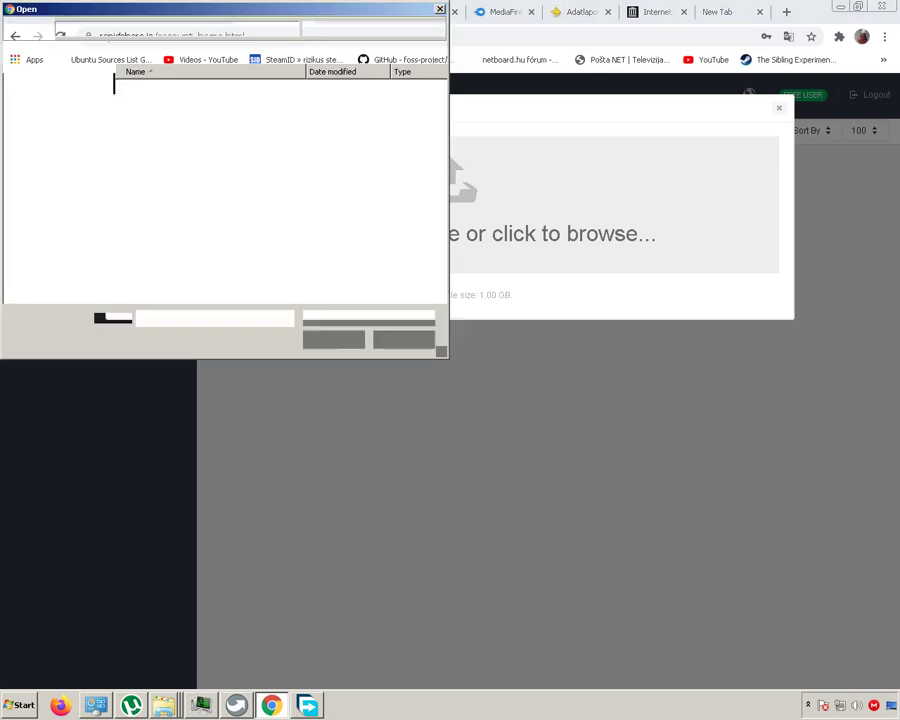
double_click(211, 91)
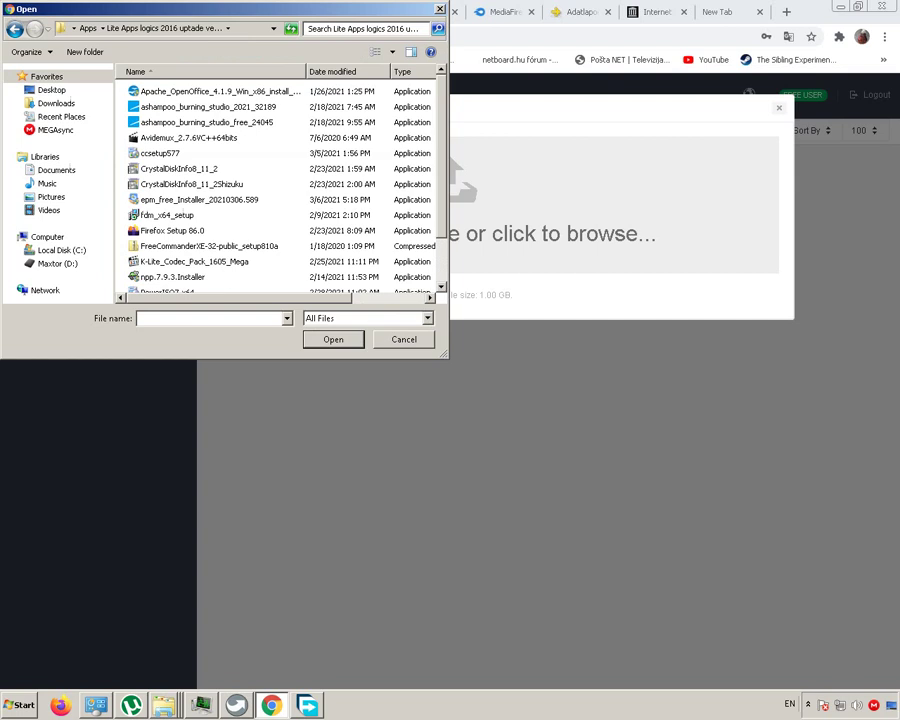
left_click_drag(122, 84, 350, 290)
key("Return")
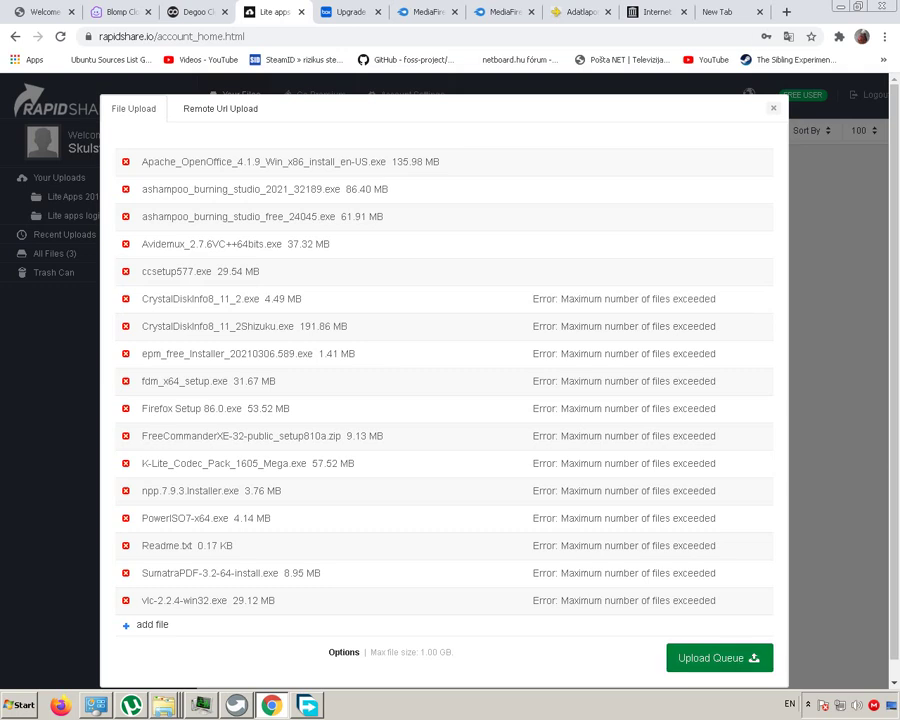
Check the contents of "Lite apps logic 2016 uptade 2021" and review its upload queue, closing the upload dialog without starting it.
key("Escape")
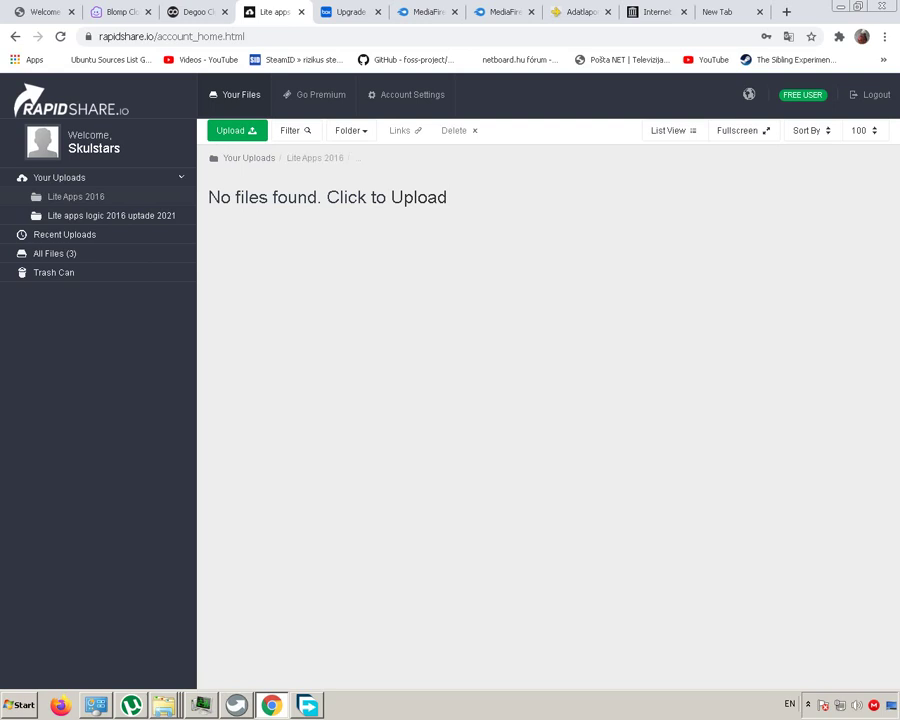
left_click(111, 215)
left_click(110, 215)
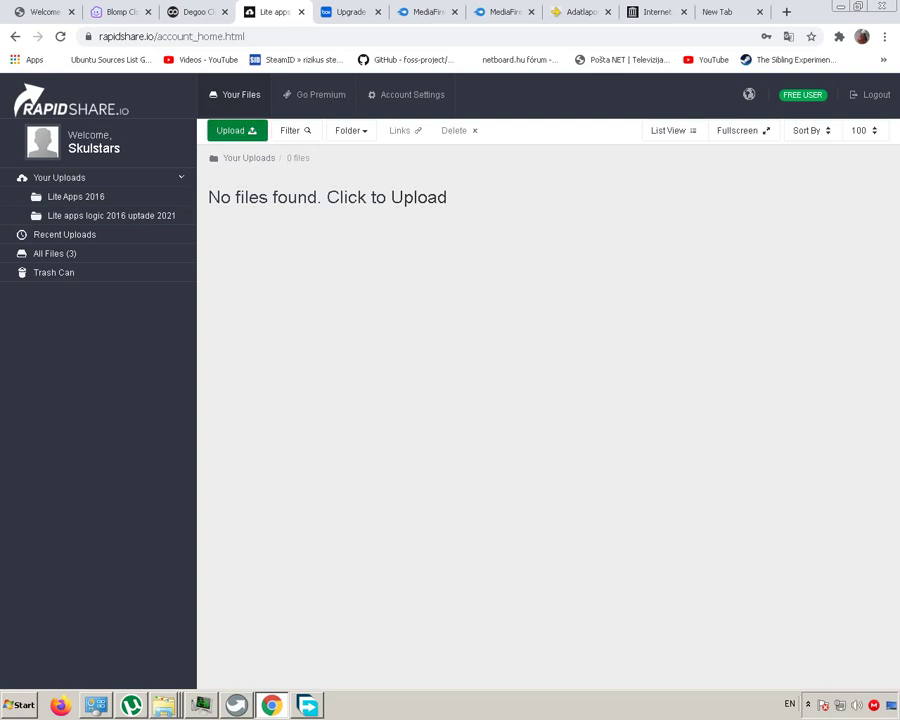
left_click(237, 130)
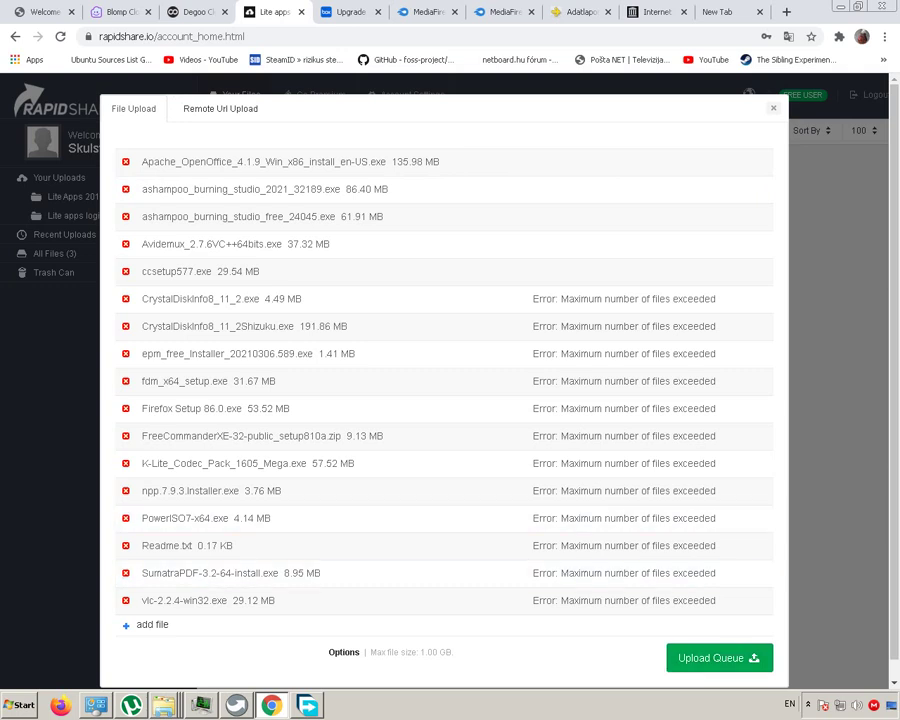
left_click(773, 108)
left_click(773, 107)
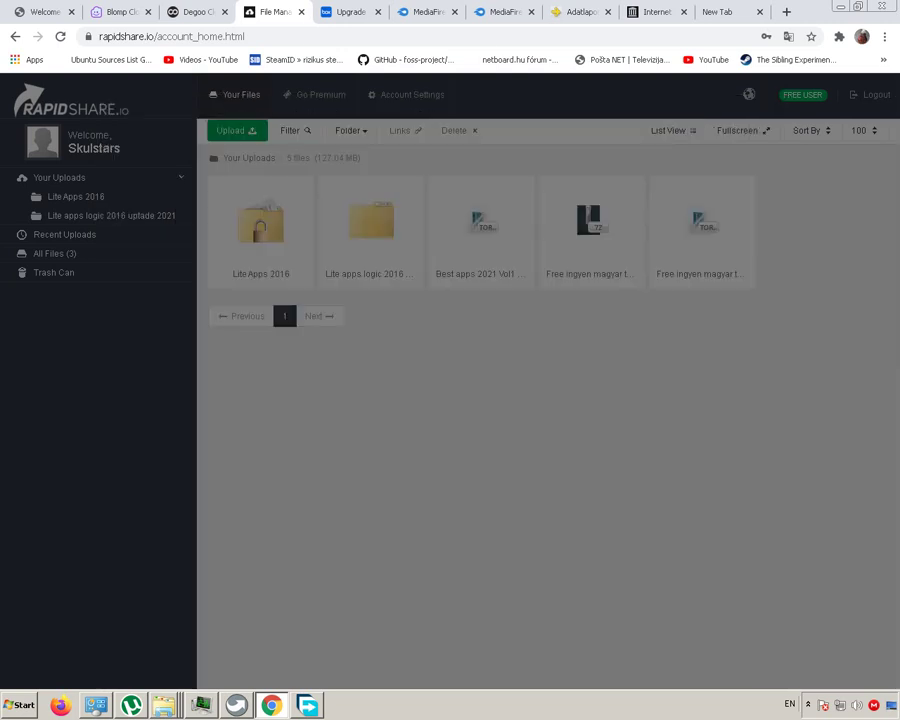
left_click_drag(246, 36, 103, 36)
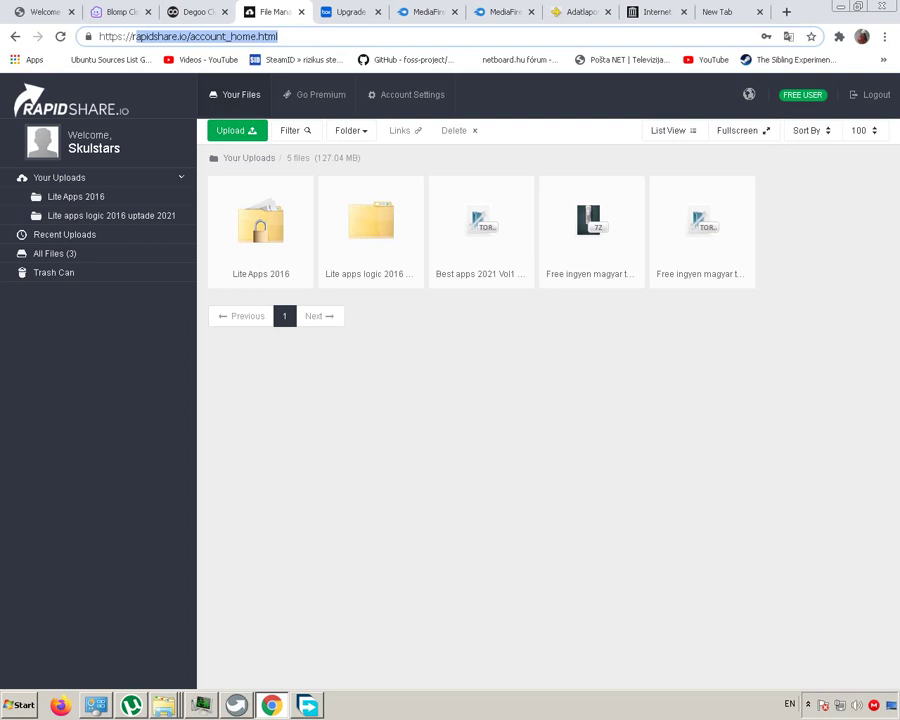
left_click(278, 36)
left_click_drag(187, 36, 99, 36)
key("ctrl+c")
right_click(142, 42)
left_click(200, 88)
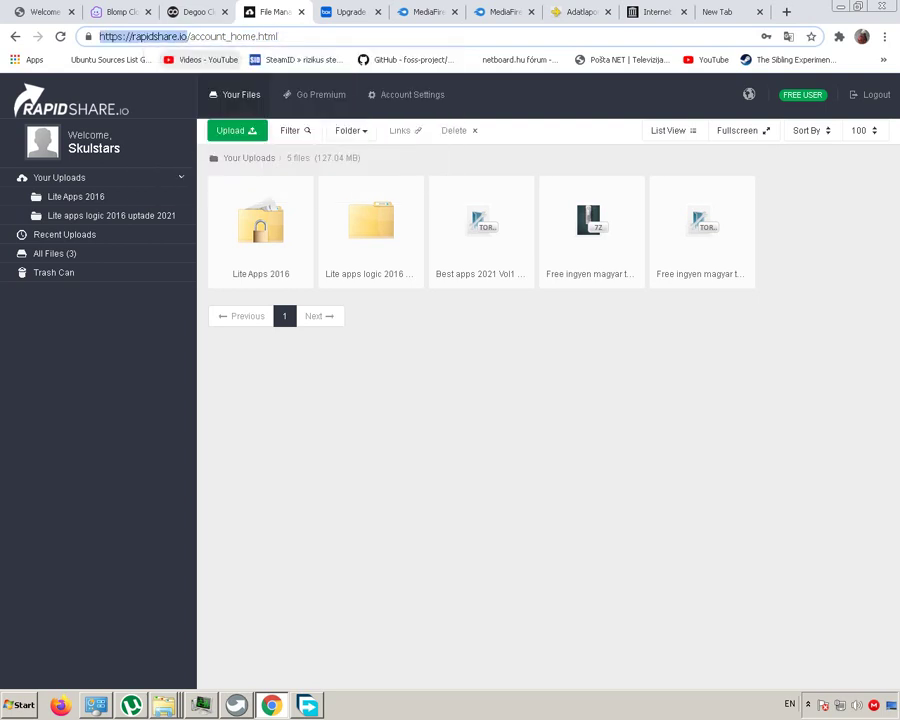
left_click(786, 12)
right_click(820, 38)
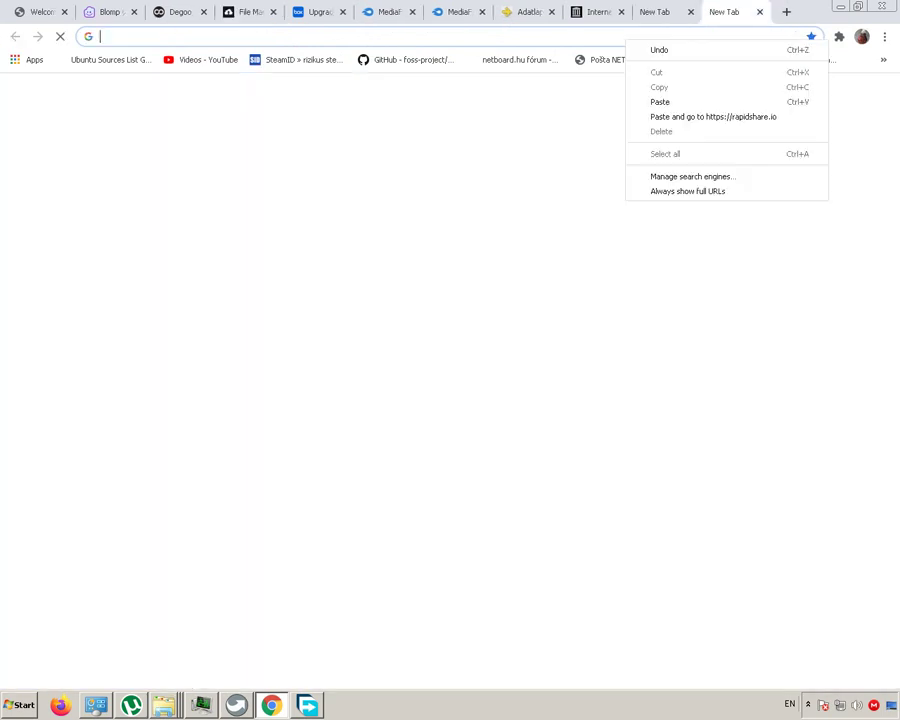
left_click(660, 101)
key("Return")
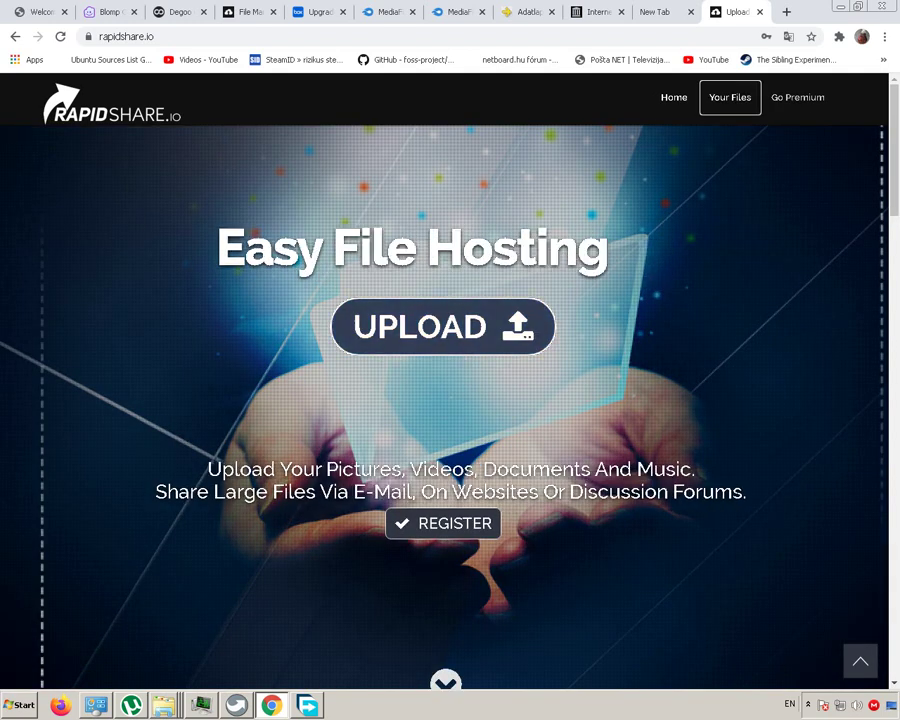
Upload the "Lite Apps logics 2016 uptade version 2021" .7z archive from the Apps folder to the top level of the RapidShare files.
left_click(729, 97)
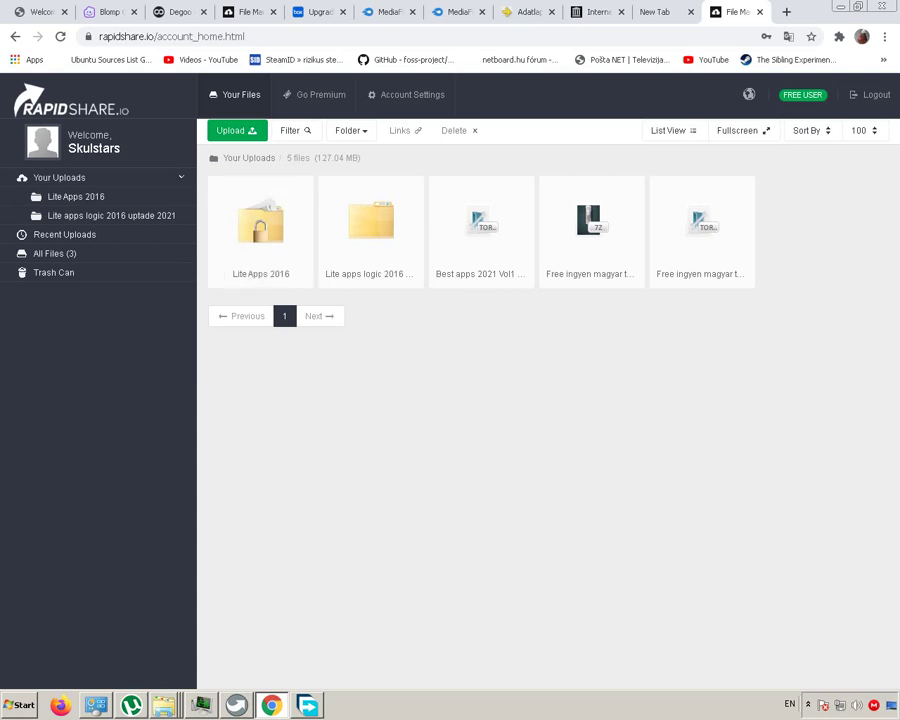
left_click(237, 130)
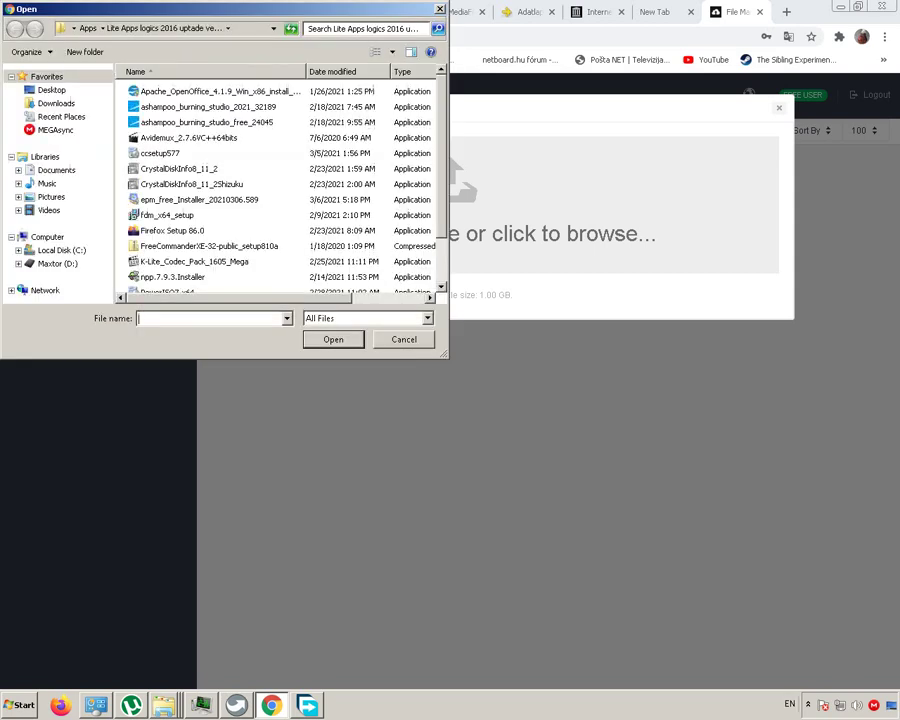
left_click(88, 28)
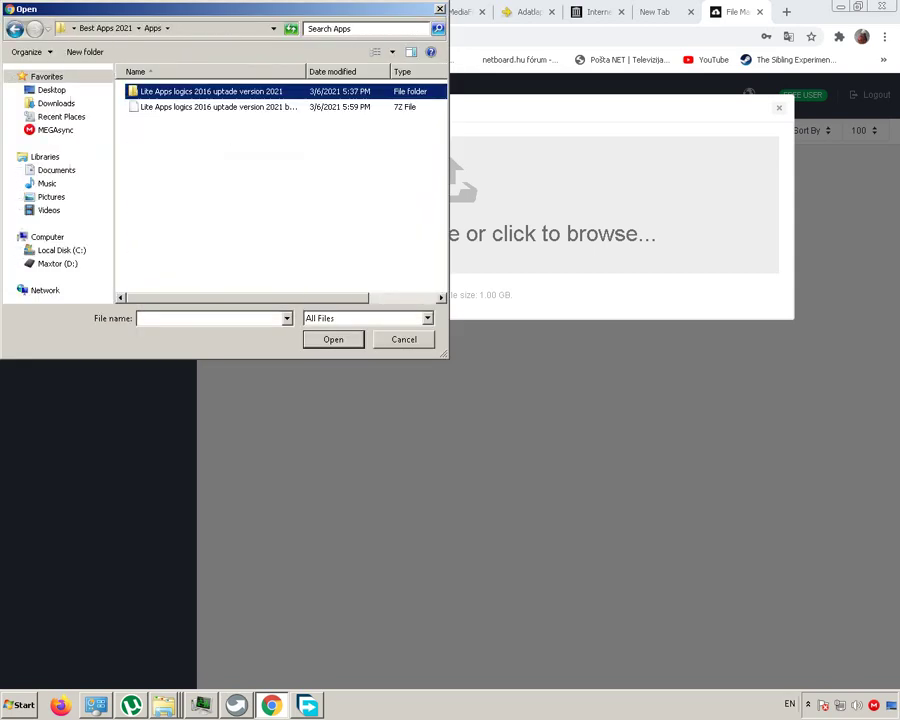
left_click(212, 106)
key("Return")
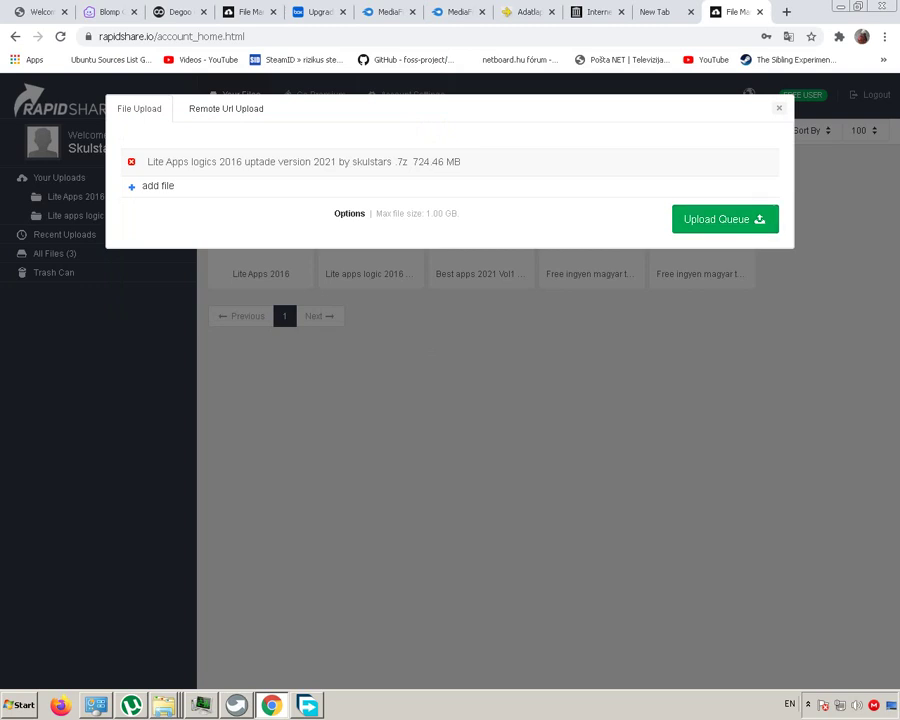
left_click(725, 219)
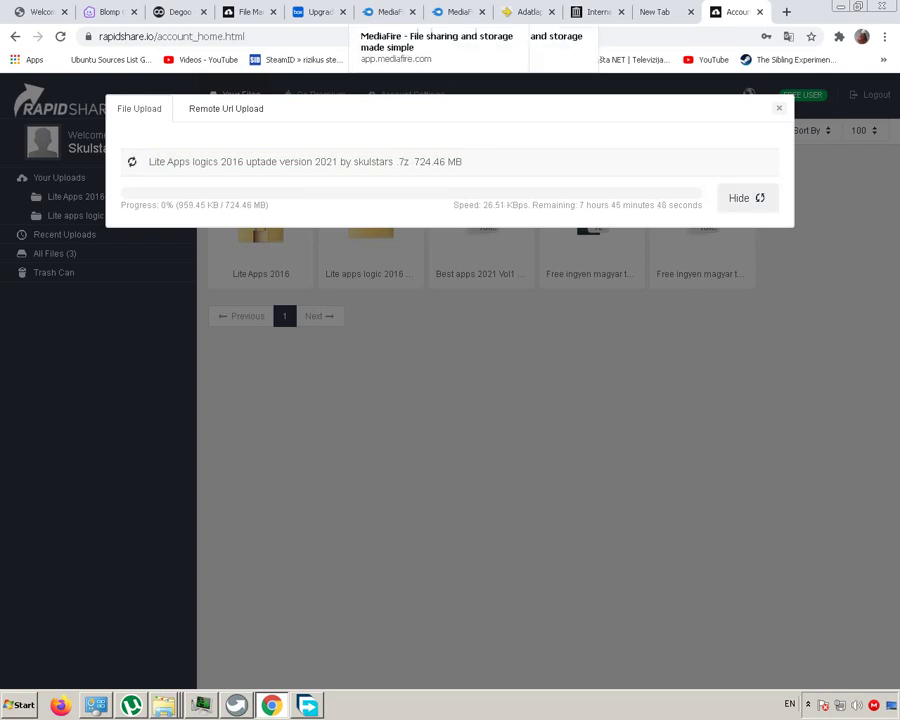
Switch to Degoo and check the progress of the queued file uploads.
left_click(178, 12)
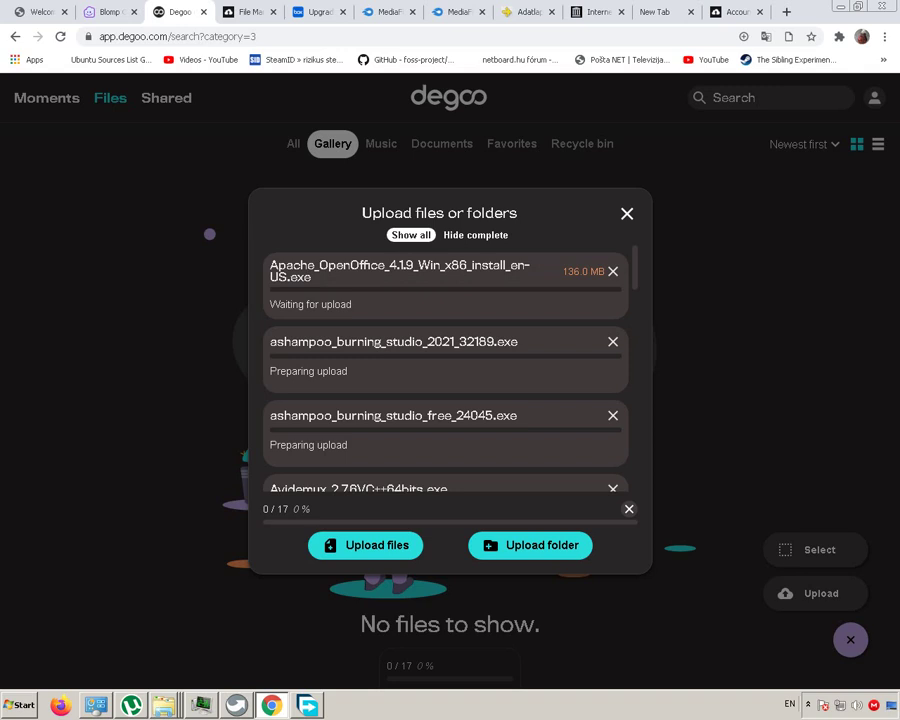
scroll(445, 370, "down", 11)
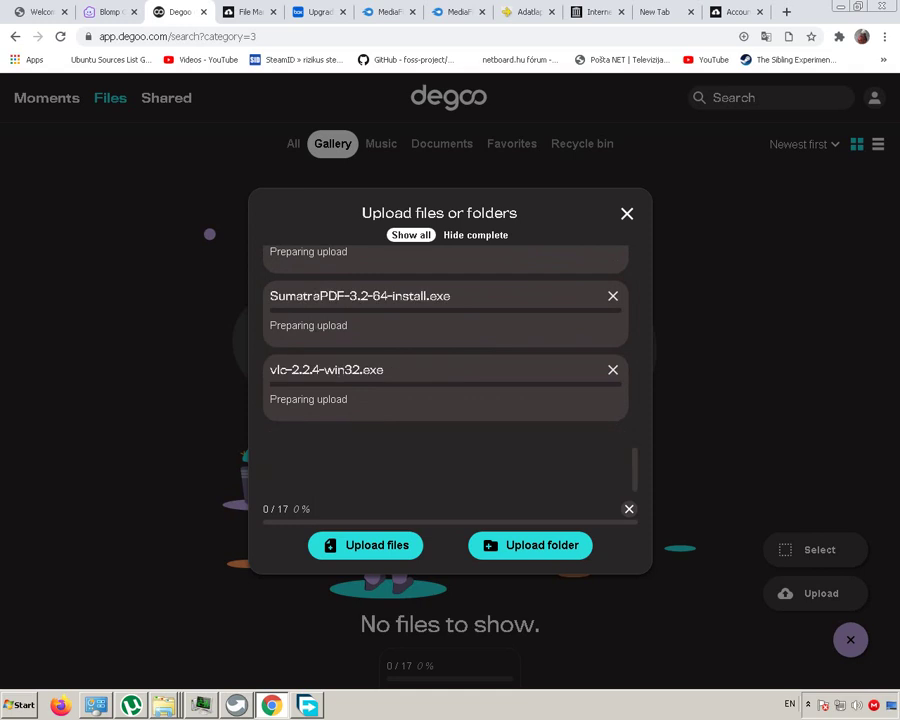
scroll(445, 370, "up", 10)
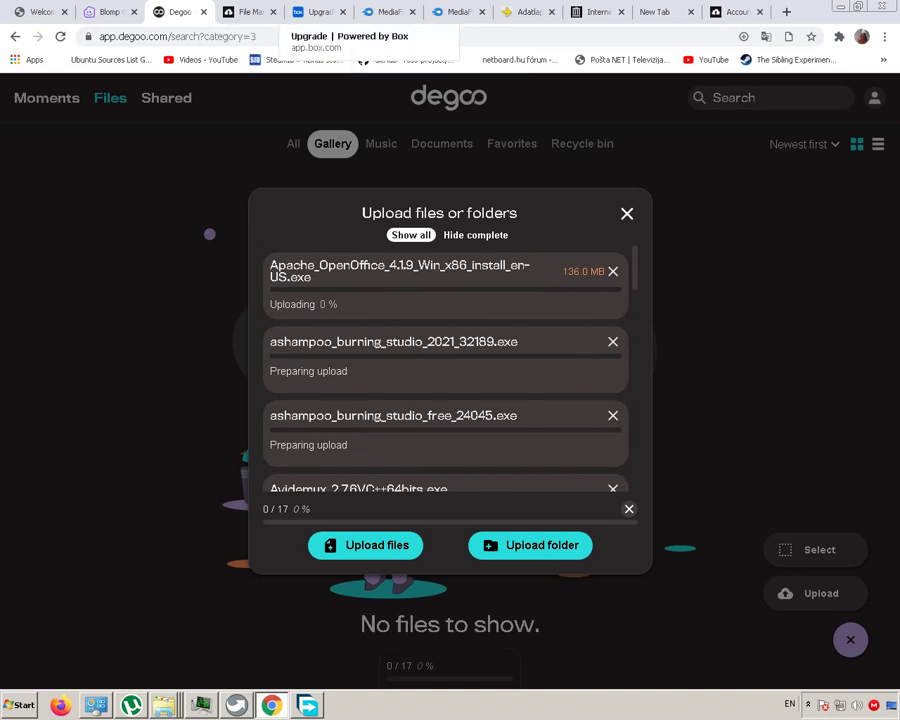
Switch to Box, look through its upgrade plans, and bring up the Litte Apps 2016 folder.
left_click(318, 12)
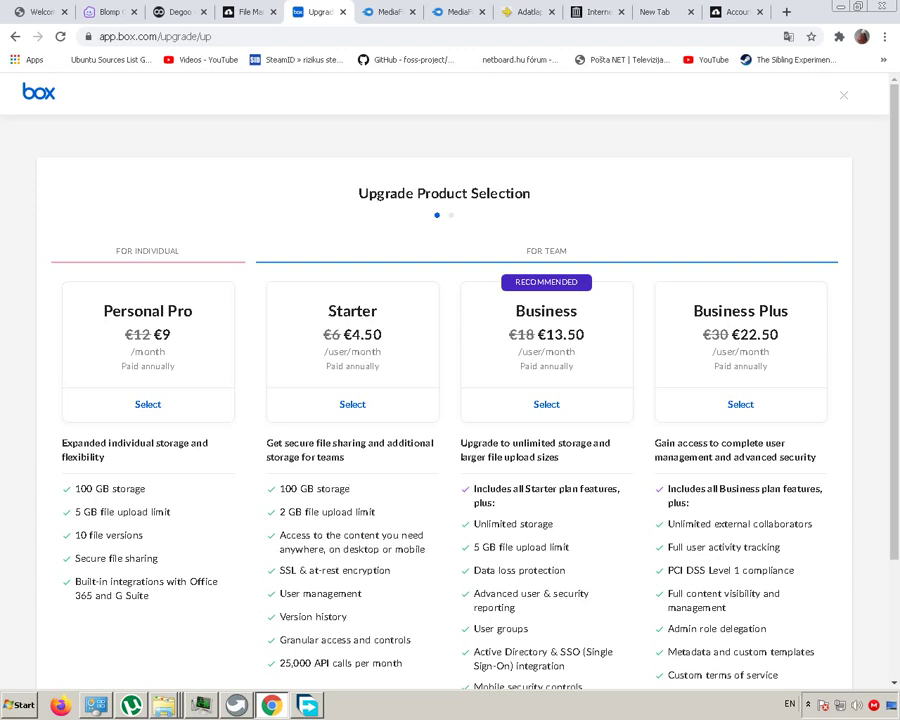
scroll(546, 230, "down", 2)
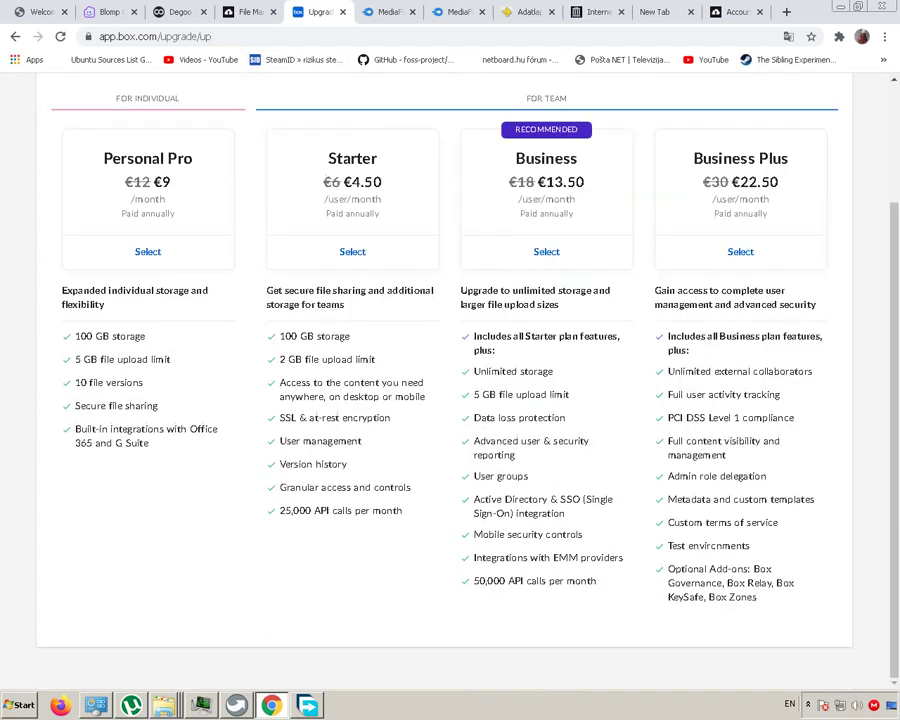
scroll(546, 230, "up", 2)
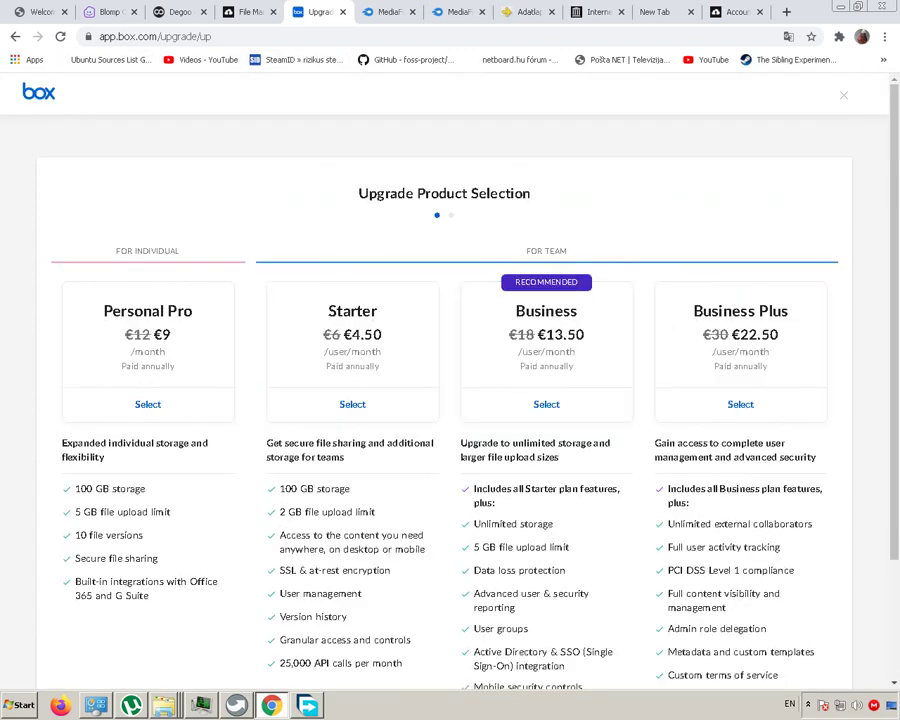
key("F5")
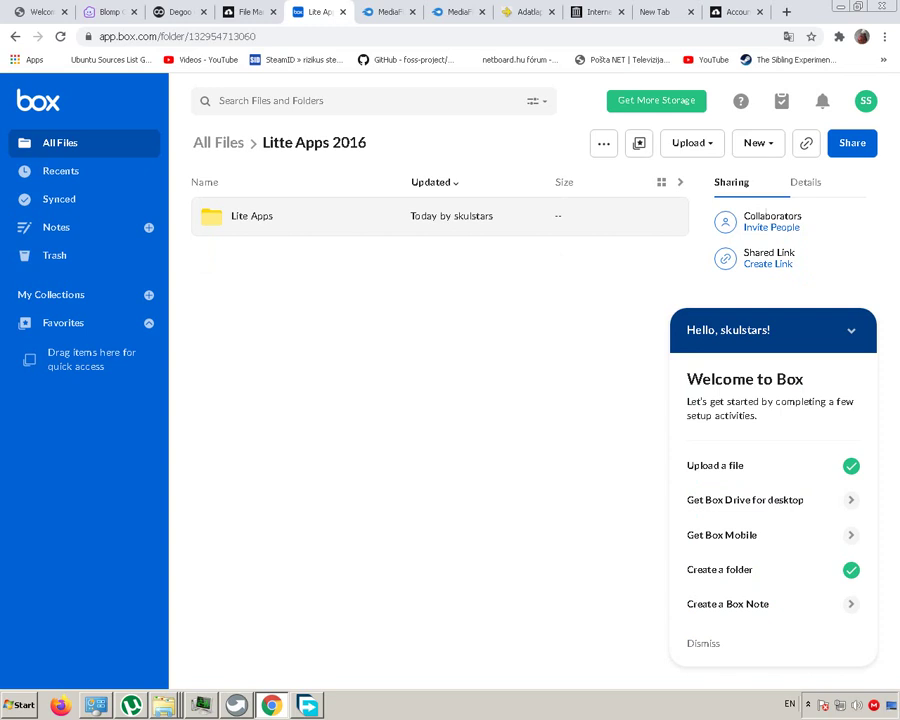
key("alt+Left")
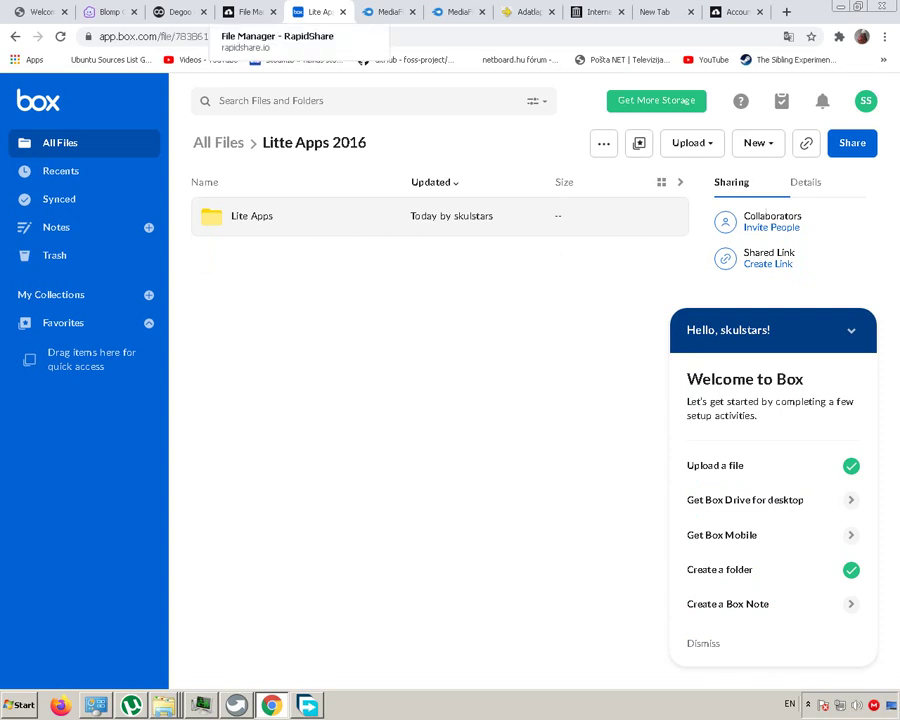
Return to the RapidShare tab holding the queued installer files and start uploading that queue.
left_click(248, 11)
left_click(180, 11)
left_click(248, 11)
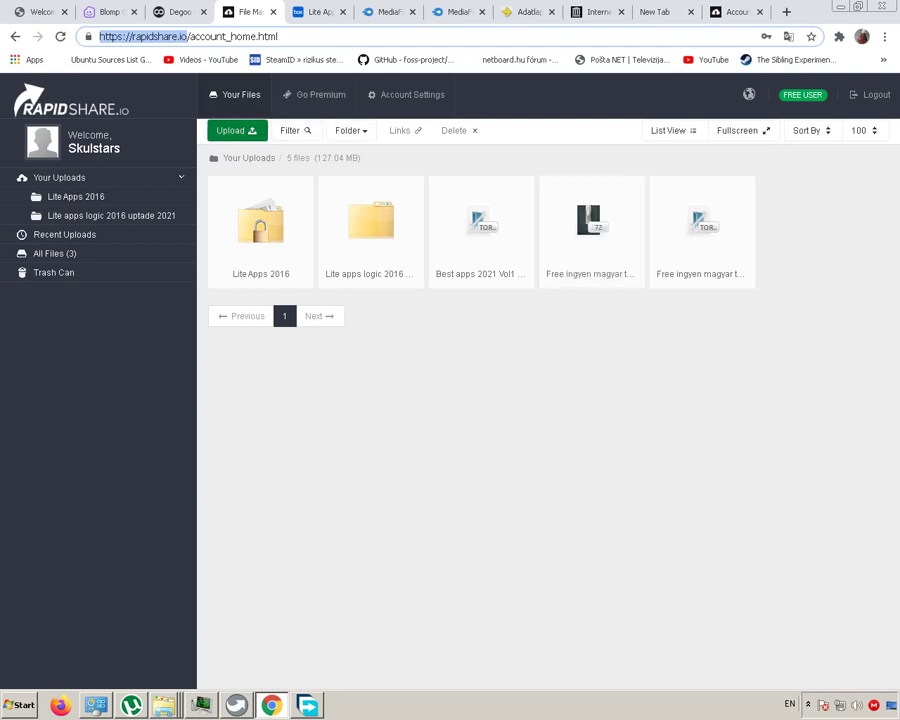
left_click(237, 130)
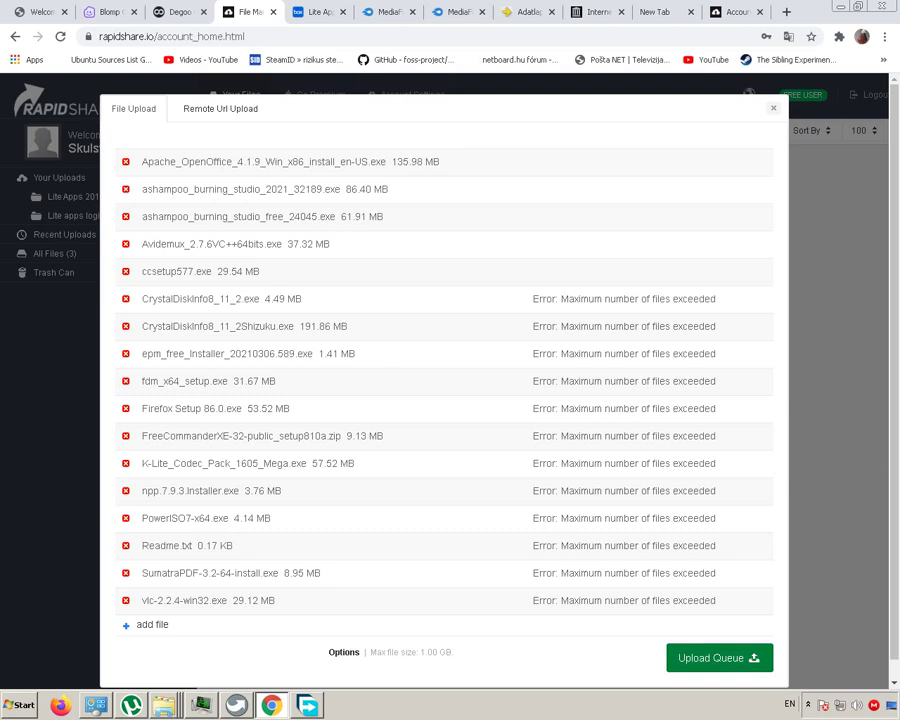
left_click(719, 657)
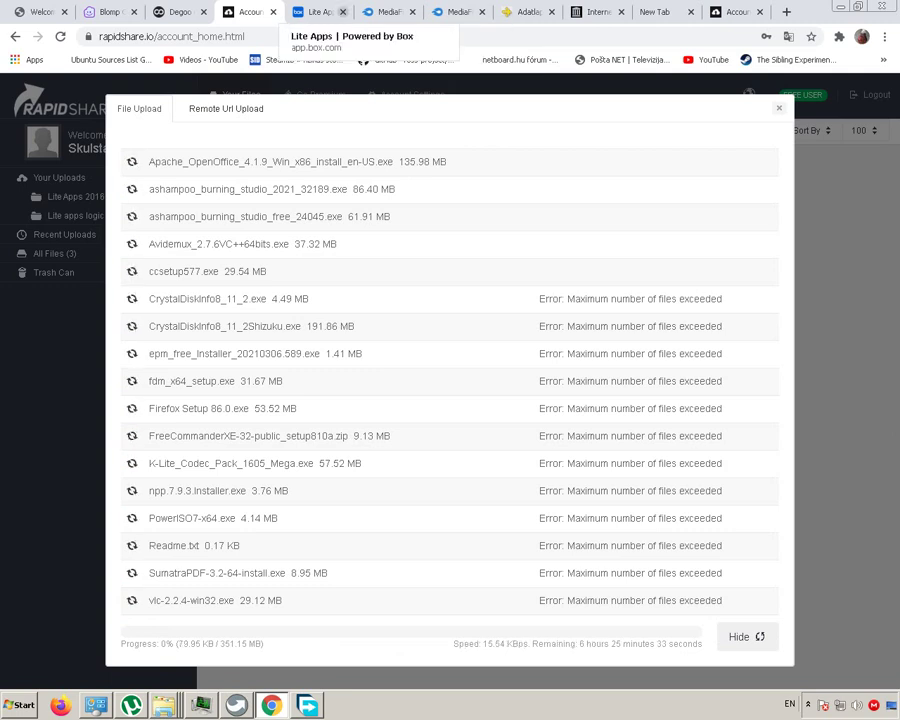
Switch from Box to MediaFire's earn-space pages and examine the Refer a friend invitation message and share link.
left_click(318, 12)
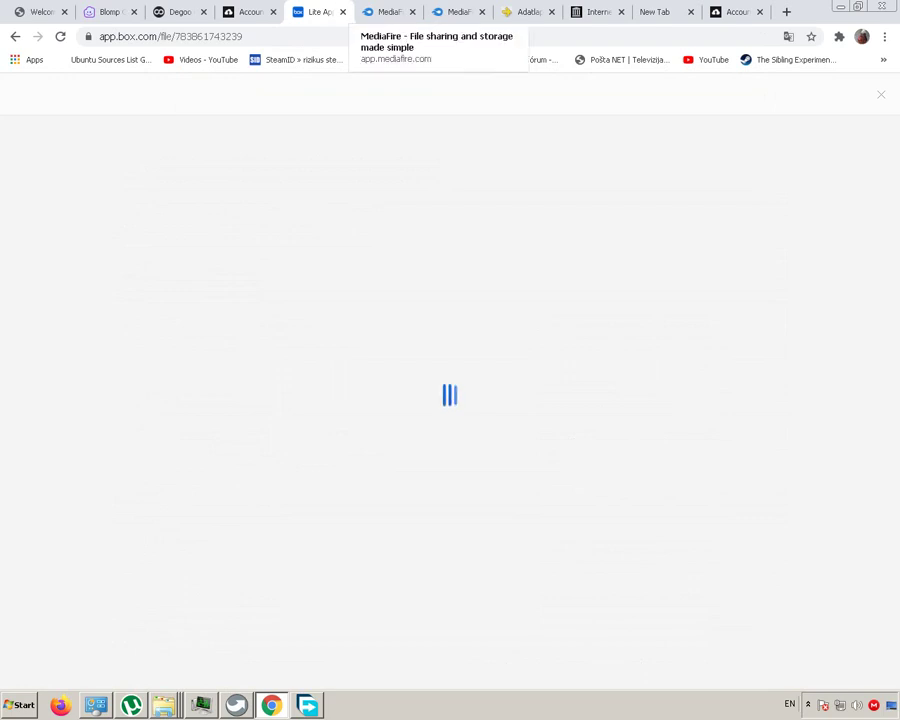
left_click(388, 12)
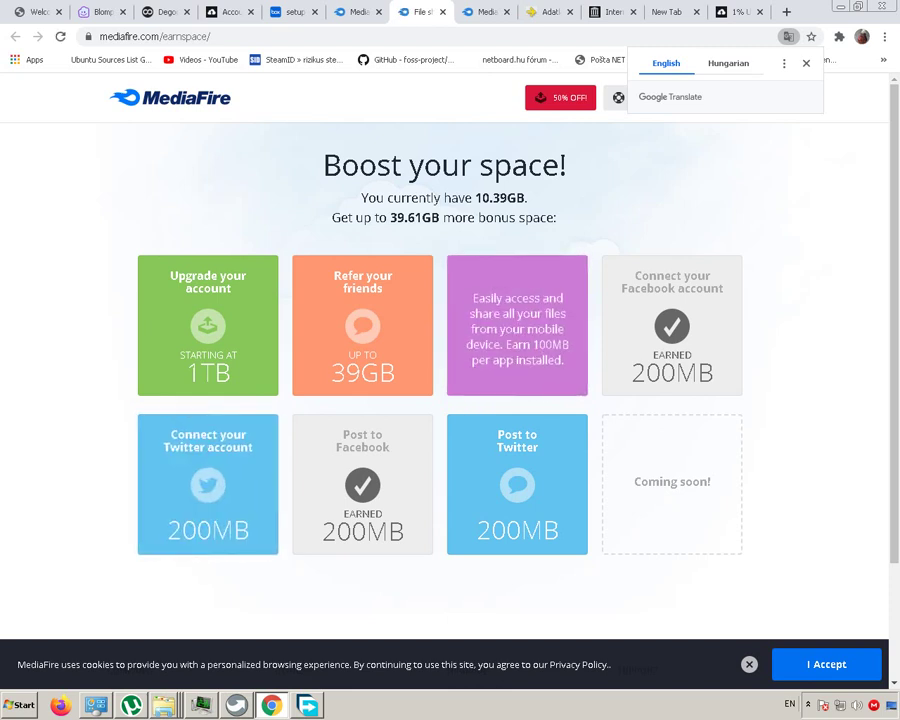
key("F5")
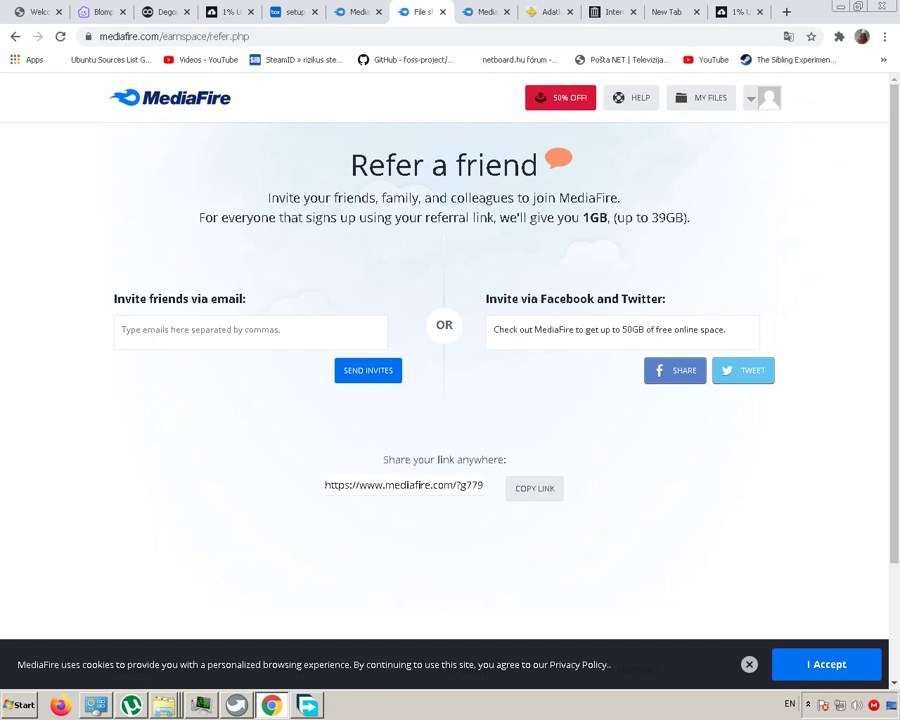
left_click(605, 329)
left_click(600, 329)
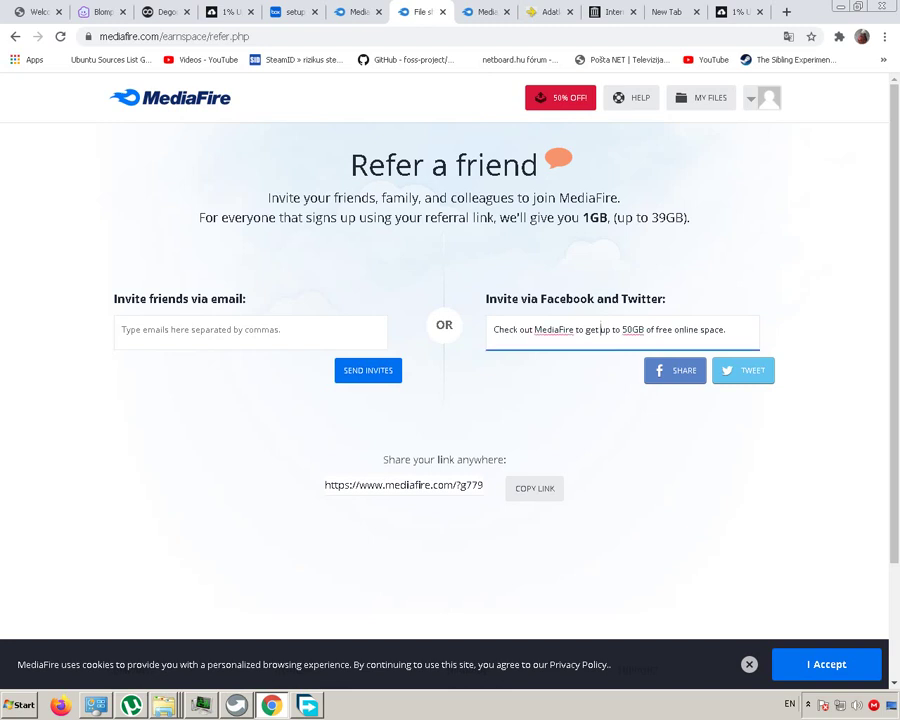
left_click(420, 486)
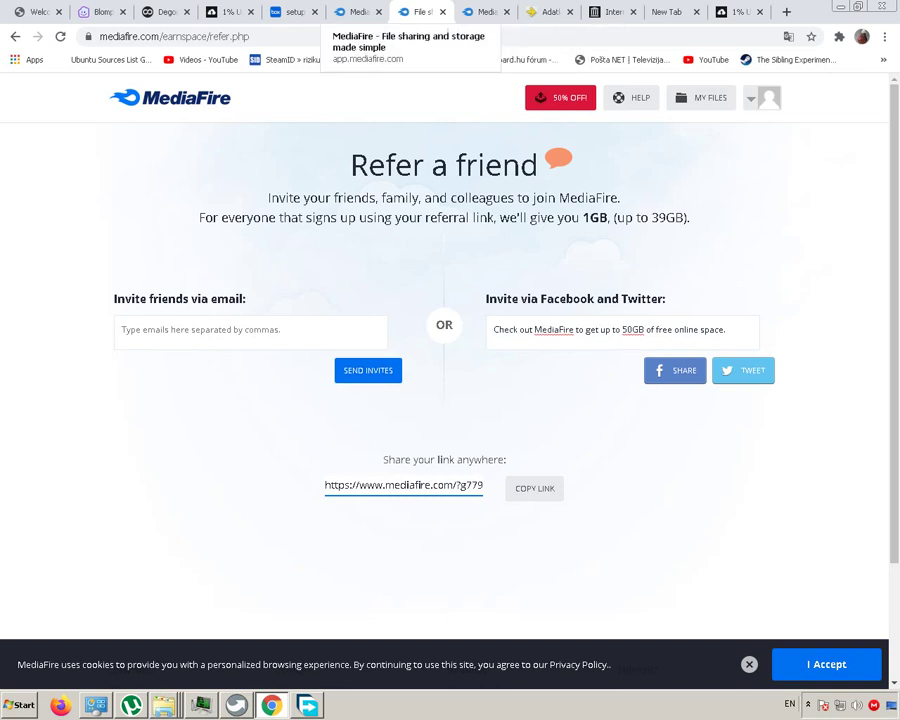
Return to the MediaFire My Files page, leave its file search, and reload the page.
left_click(355, 12)
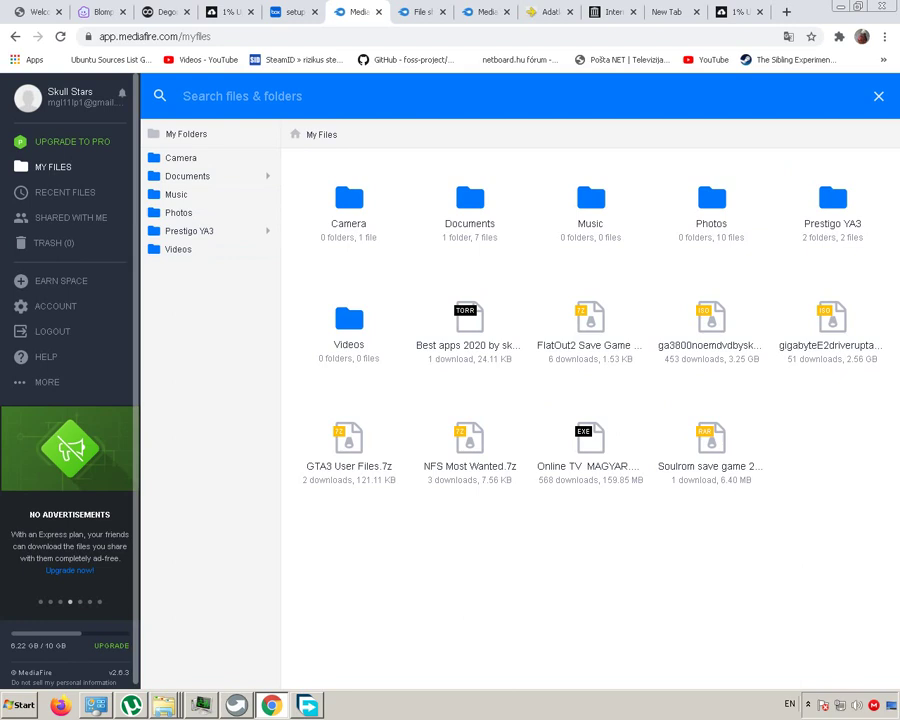
key("Escape")
key("F5")
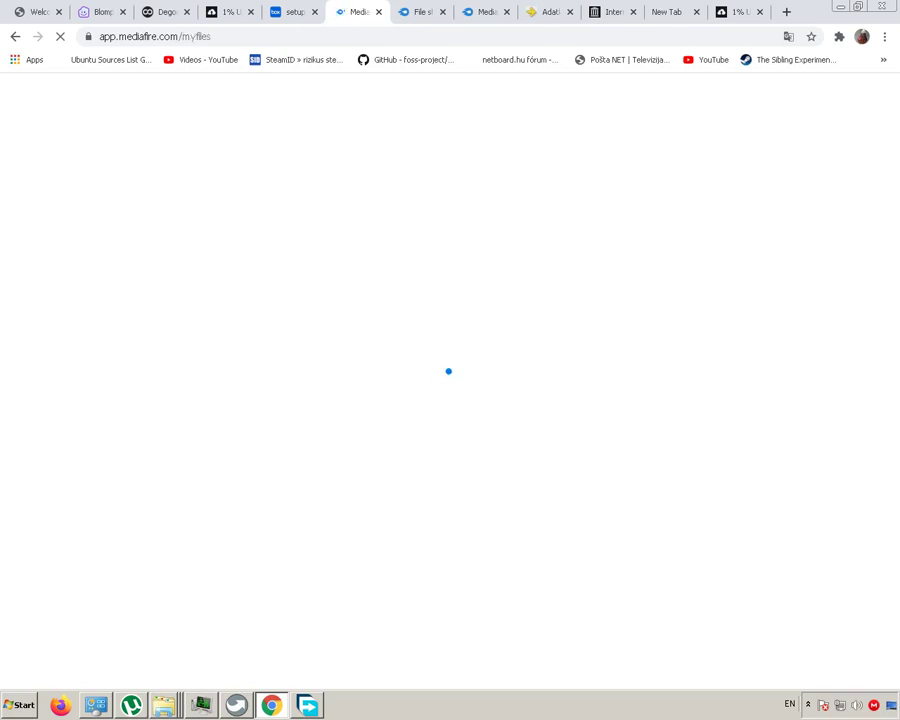
Close the duplicate MediaFire My Files tab and the DATA.HU account details tab.
left_click(420, 11)
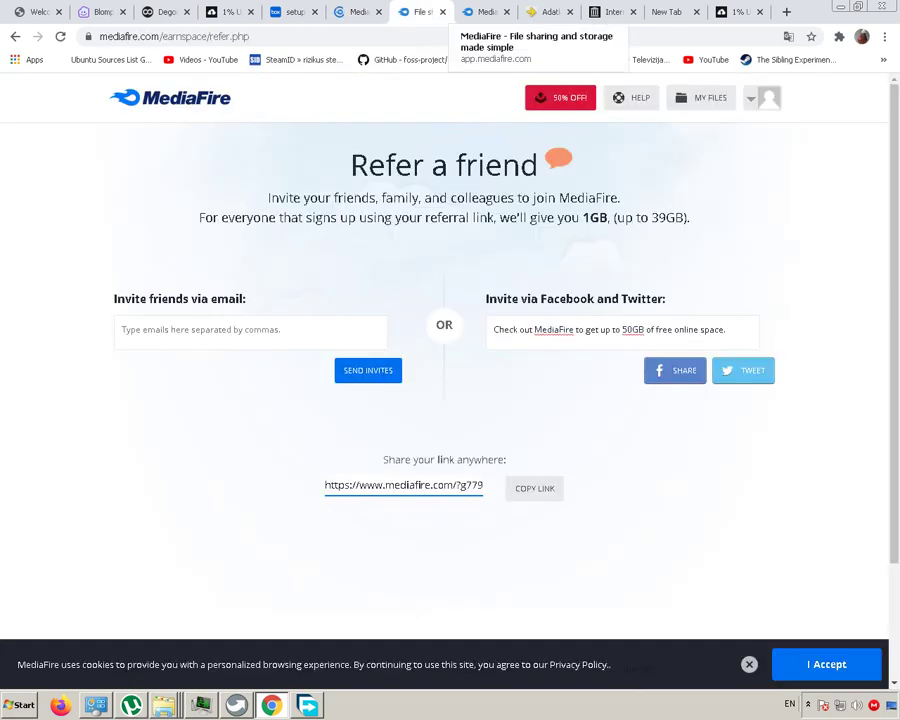
left_click(485, 11)
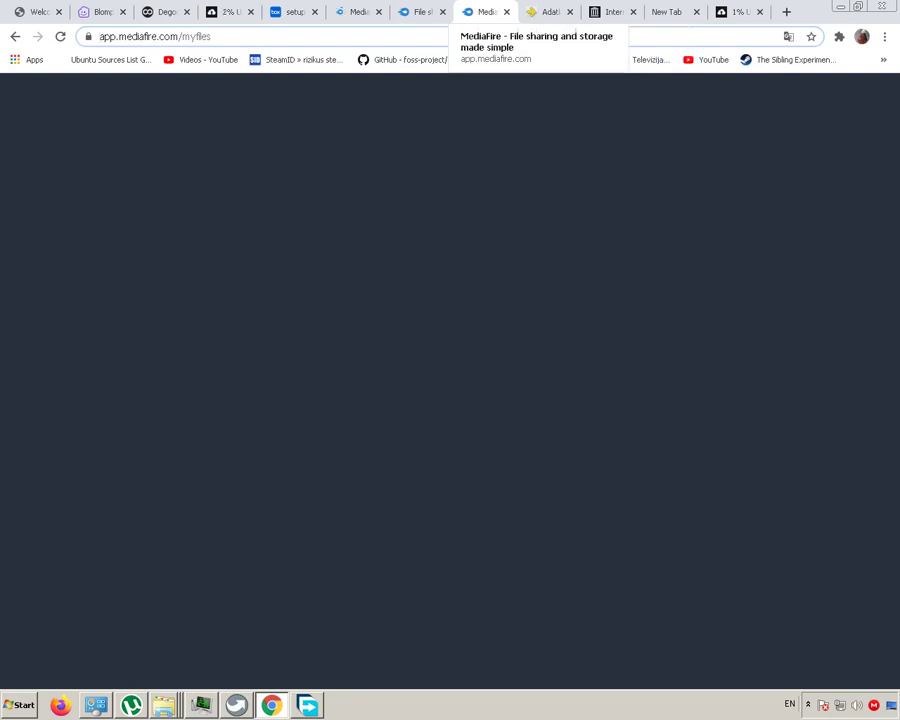
key("ctrl+w")
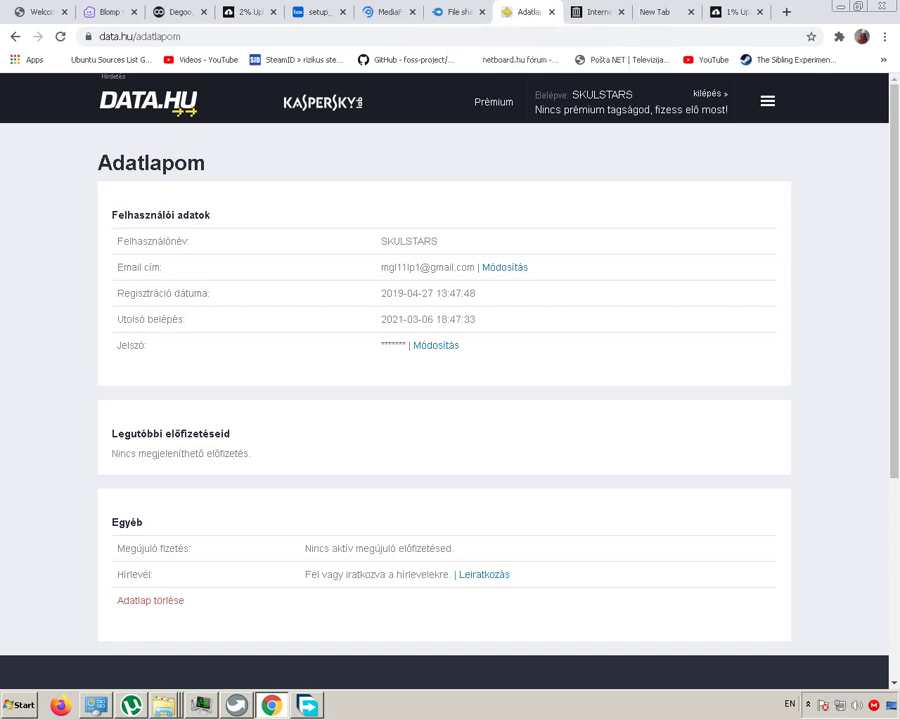
left_click(551, 12)
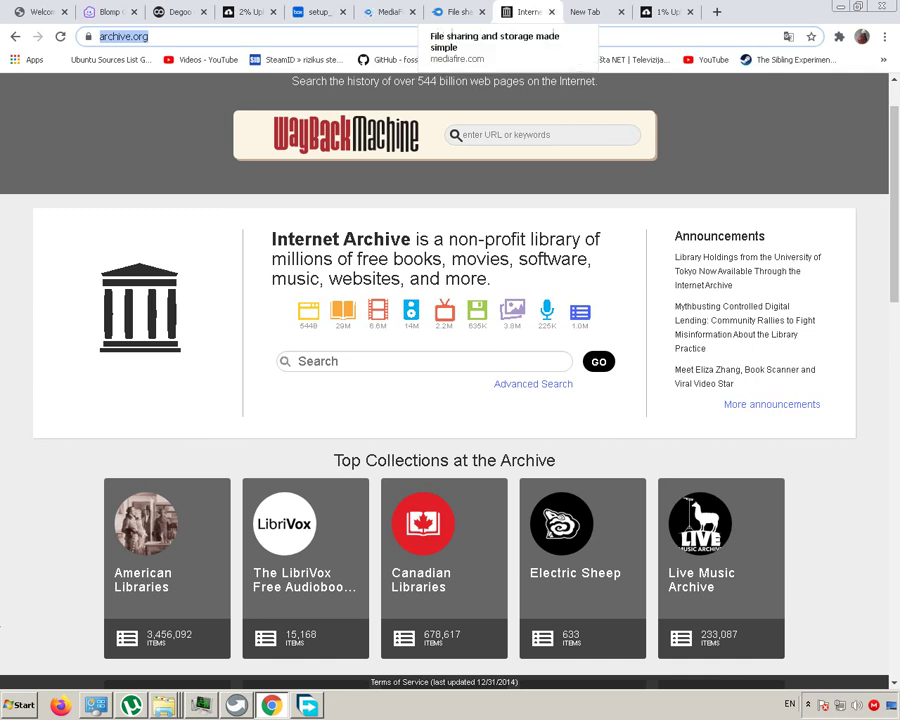
Add the "Lite Apps logics 2016 uptade version 2021" .7z archive from the Apps folder to the MediaFire upload queue.
left_click(390, 12)
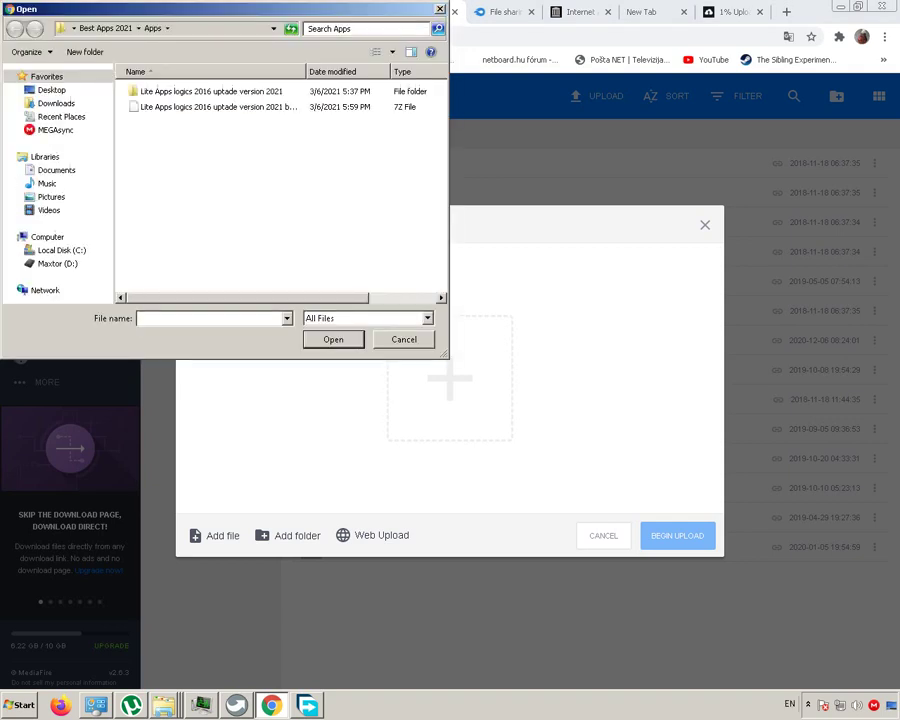
left_click(211, 91)
left_click(218, 107)
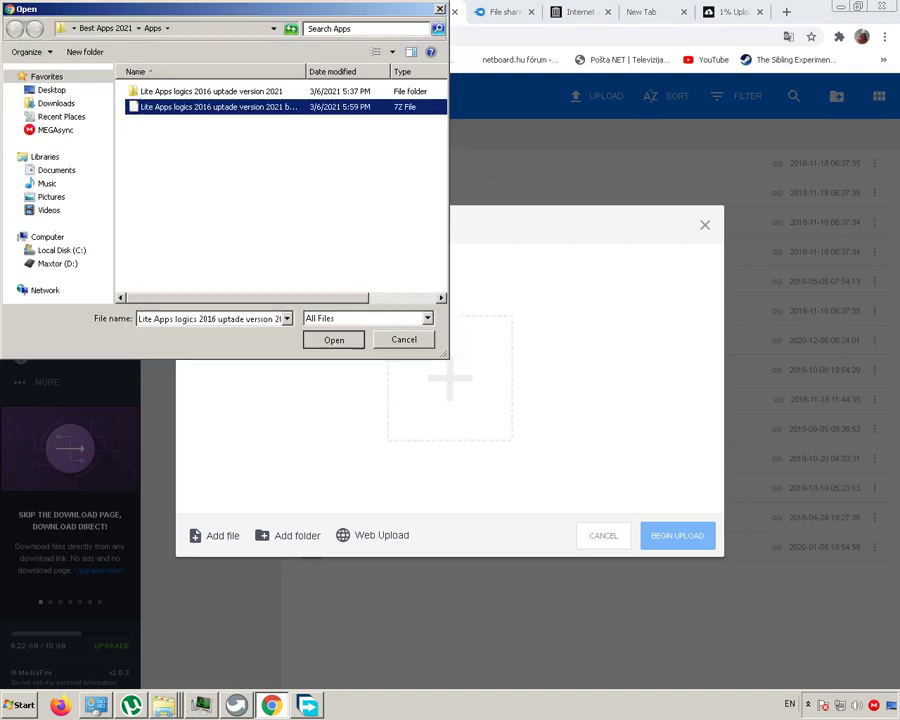
key("Return")
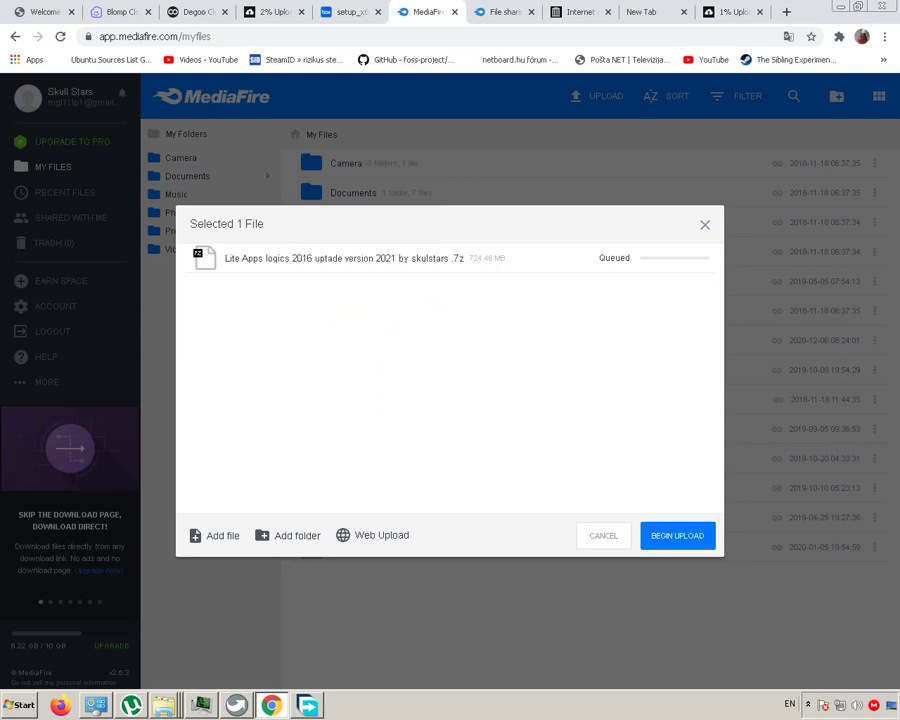
Go through the open tabs and check the upload progress on RapidShare and Degoo.
key("ctrl+Tab")
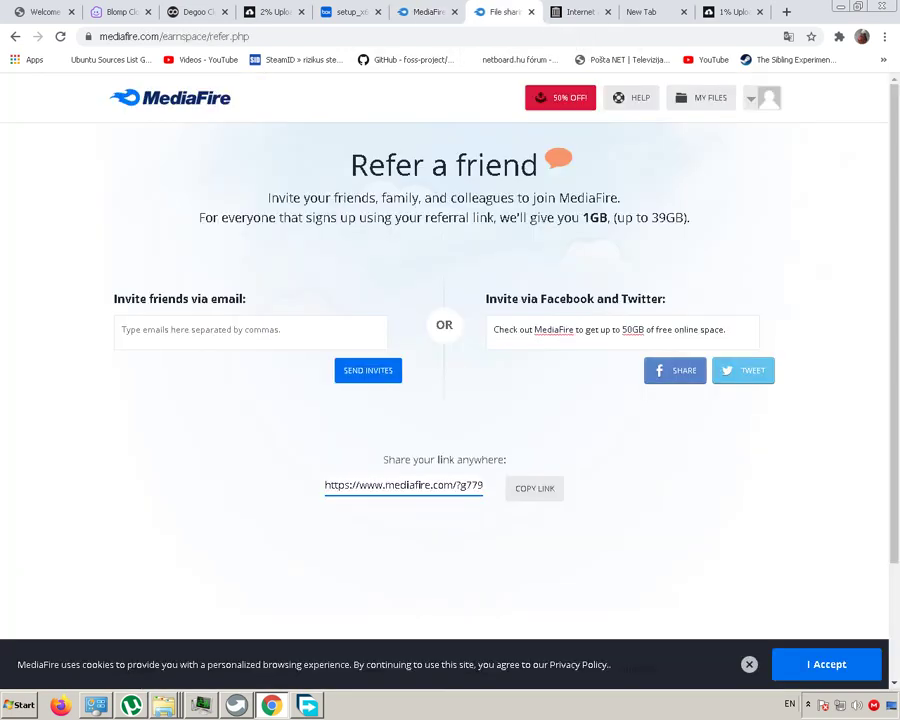
left_click(578, 12)
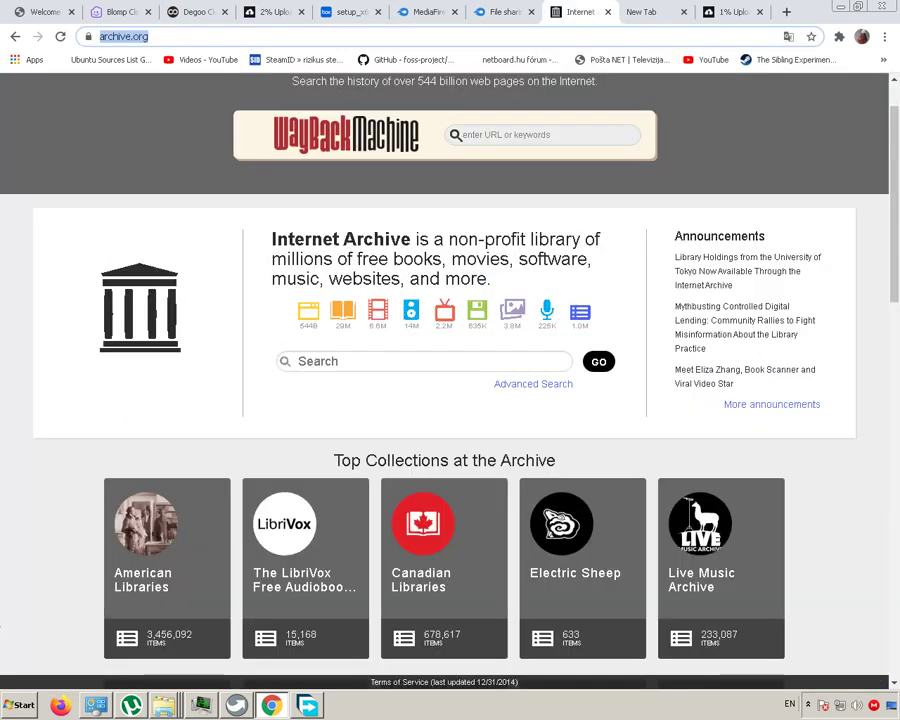
left_click(645, 12)
left_click(735, 12)
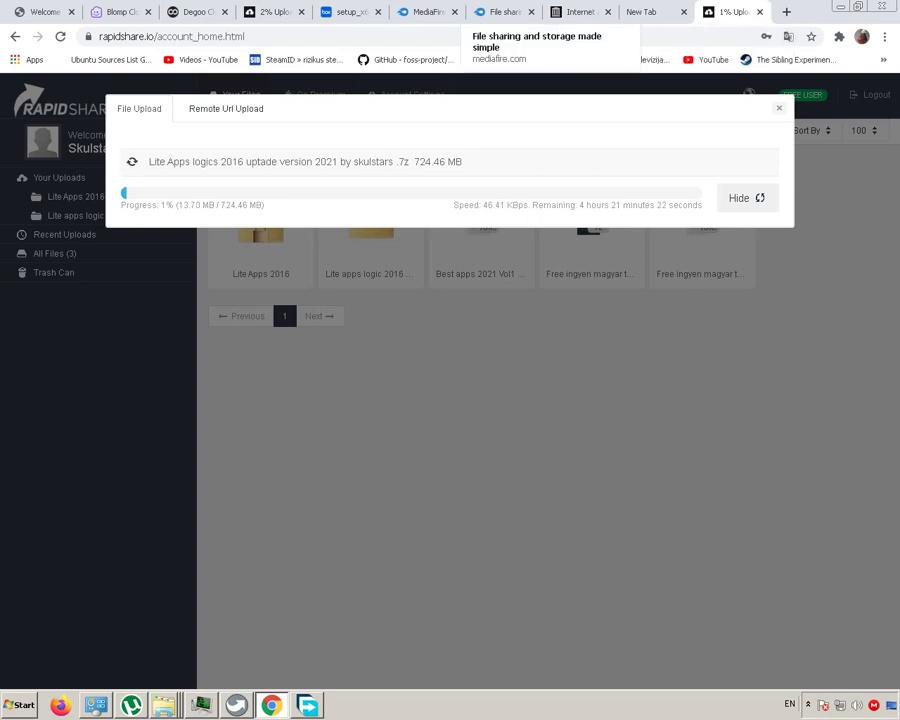
left_click(197, 12)
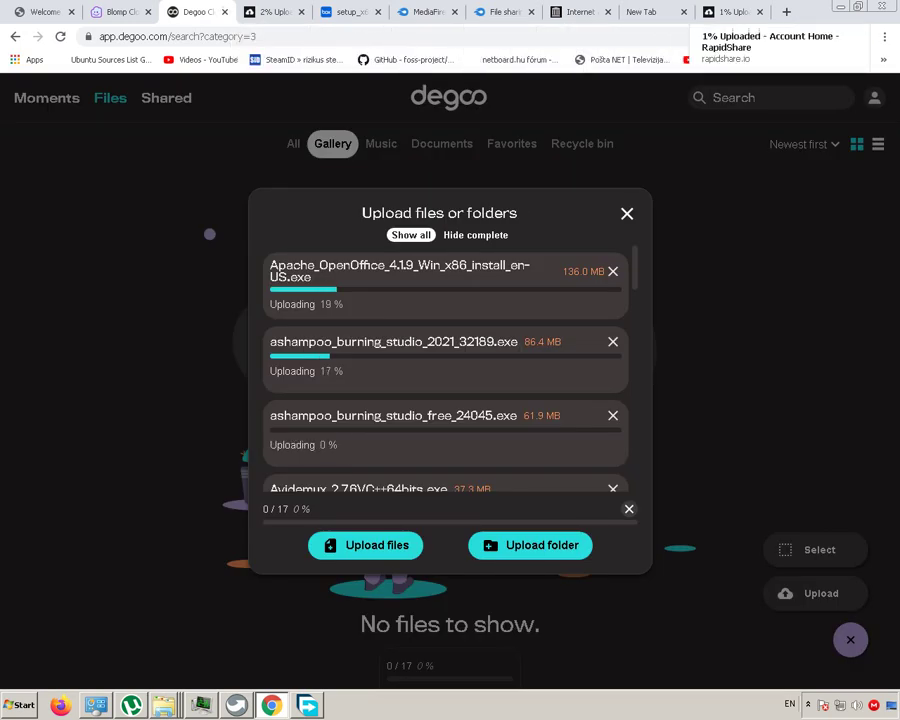
left_click(735, 12)
left_click(645, 12)
left_click(580, 12)
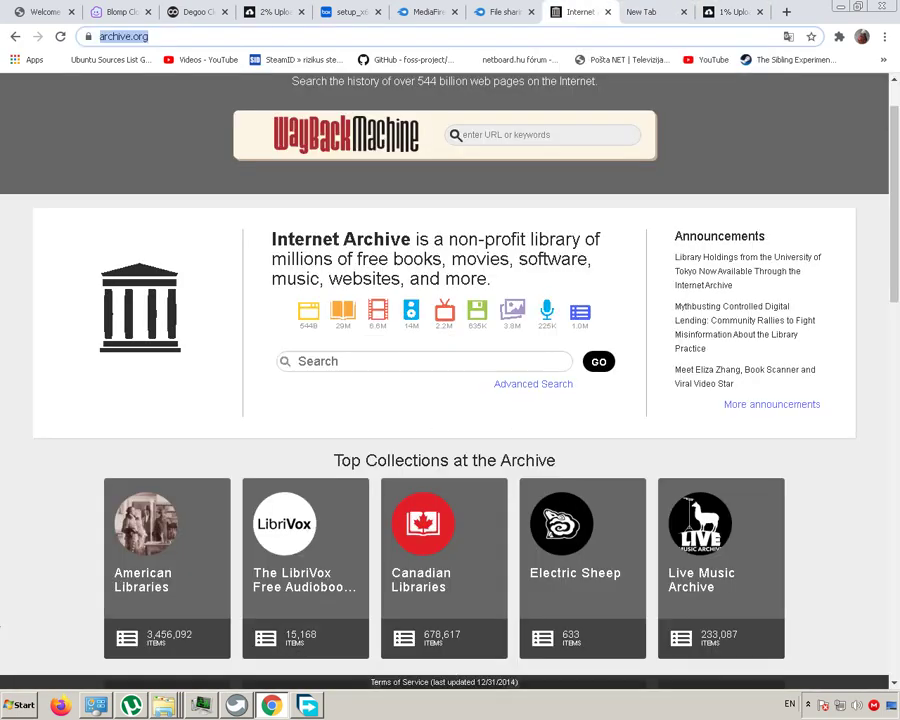
left_click(503, 12)
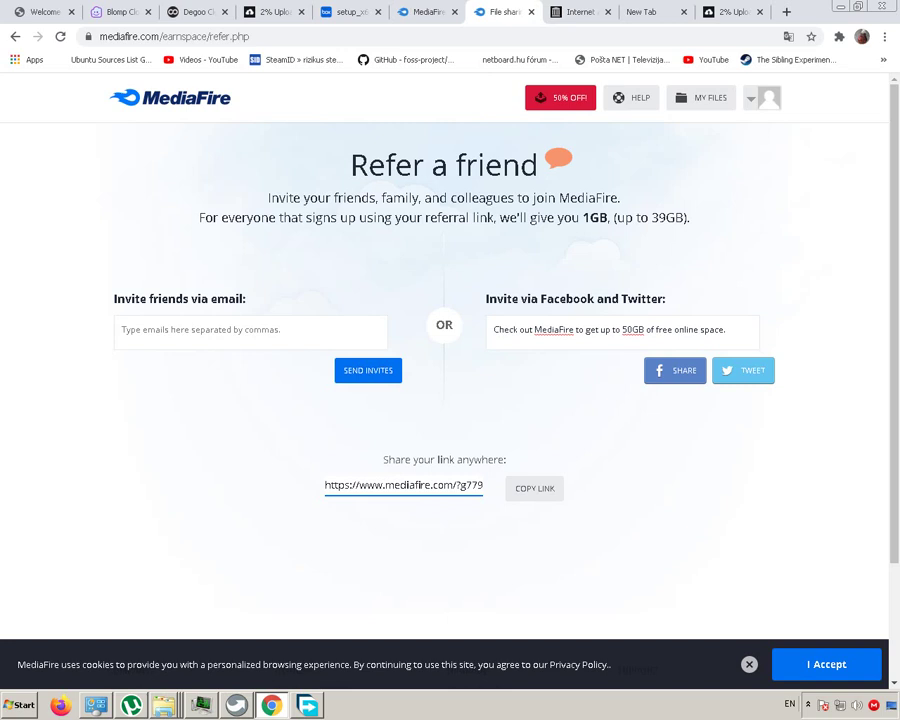
Open the data.hu site in a new browser tab.
left_click(786, 12)
left_click(450, 36)
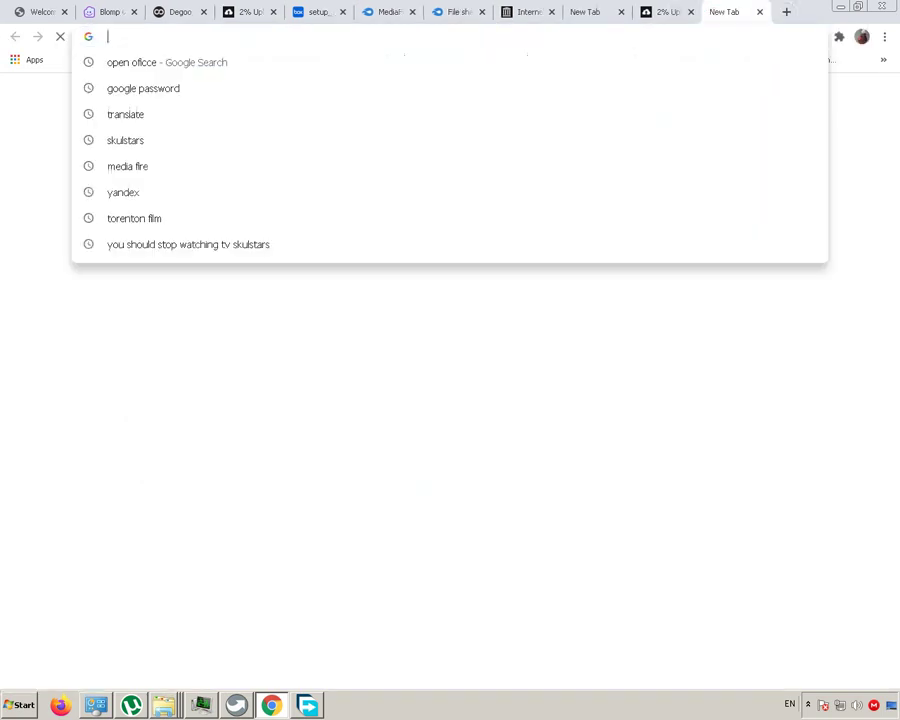
type("da")
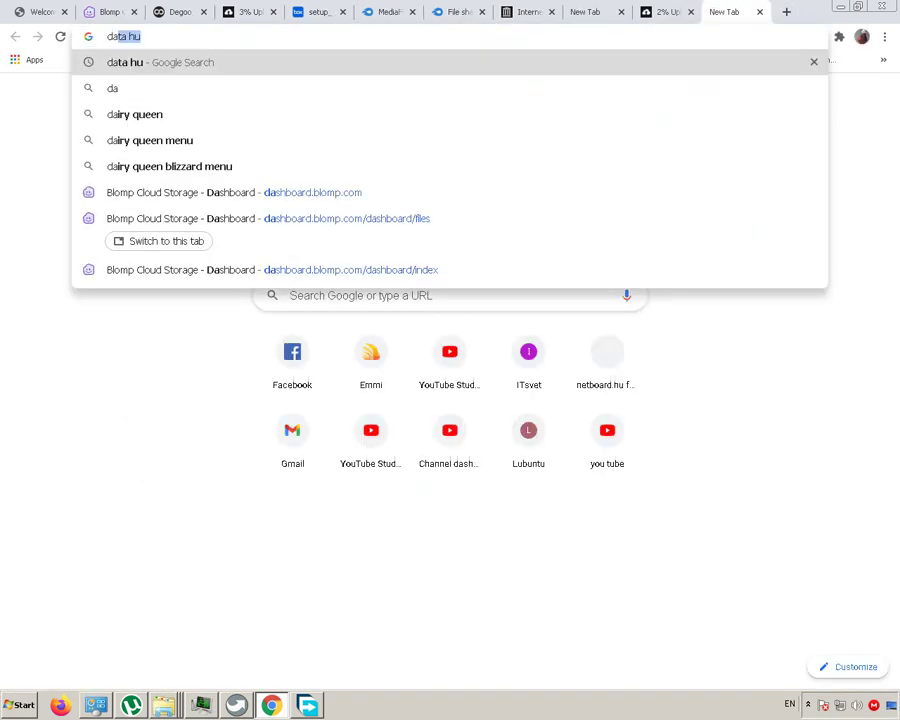
type("ta.hu")
key("Return")
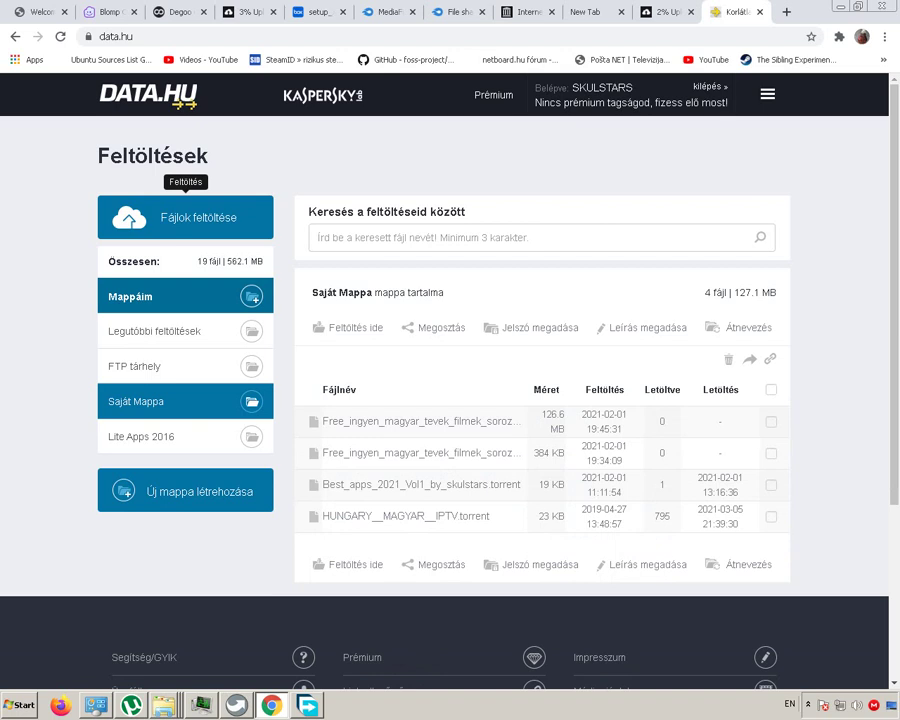
Create a new DATA.HU folder named "Lite Apps 2016 uptade 2021".
scroll(185, 215, "down", 3)
scroll(450, 380, "up", 2)
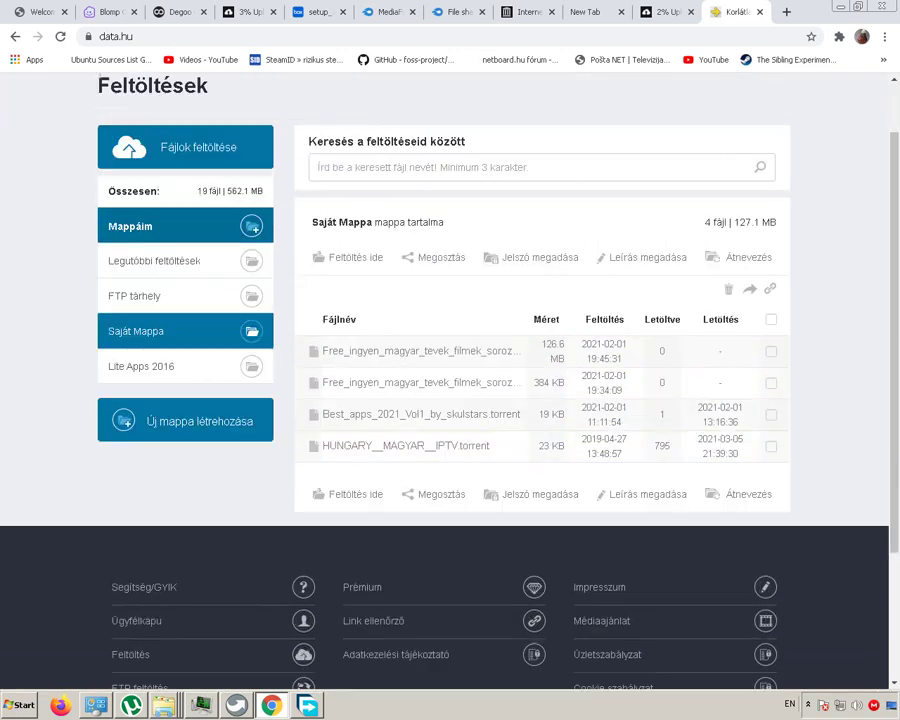
scroll(420, 445, "up", 2)
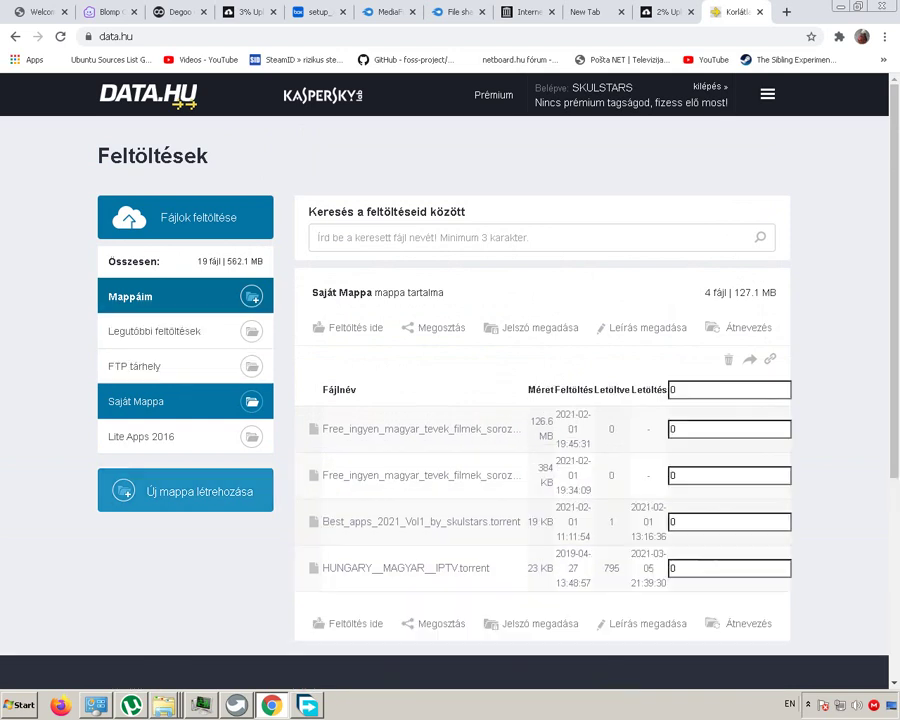
left_click(185, 490)
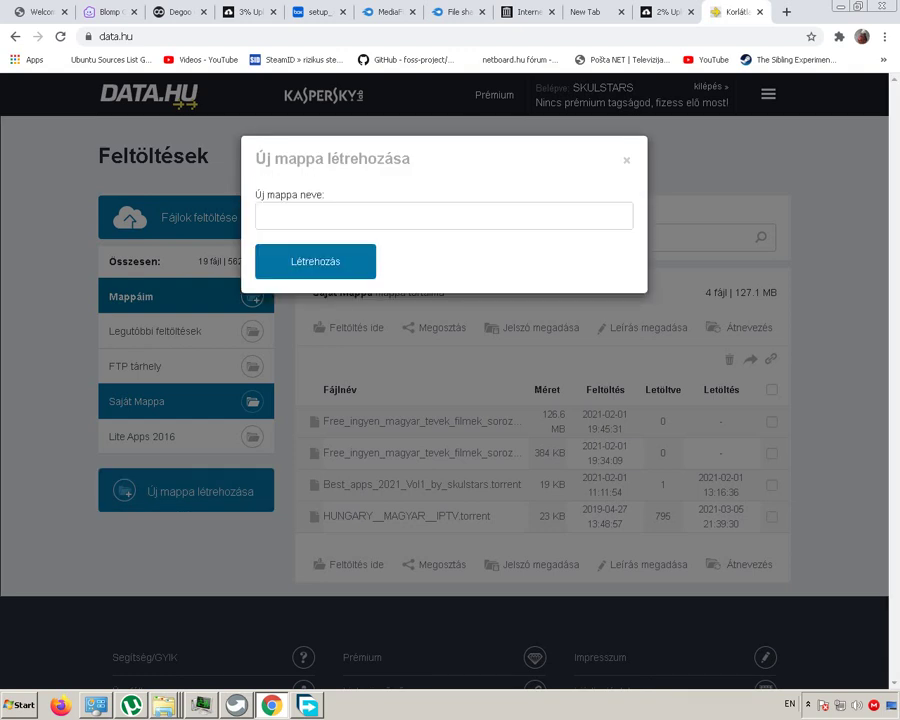
left_click(261, 215)
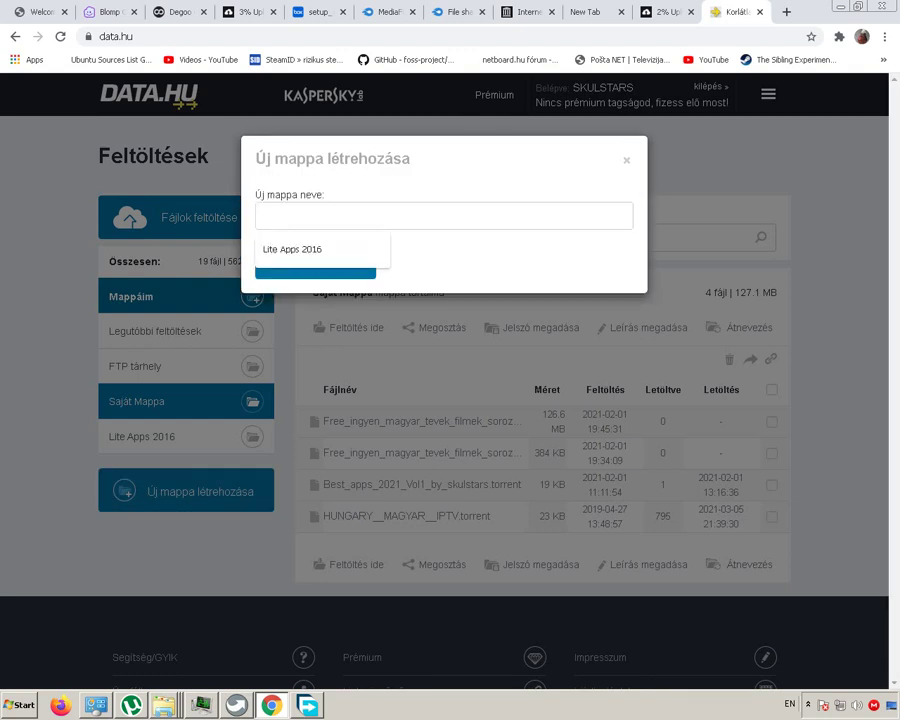
key("Down")
key("Return")
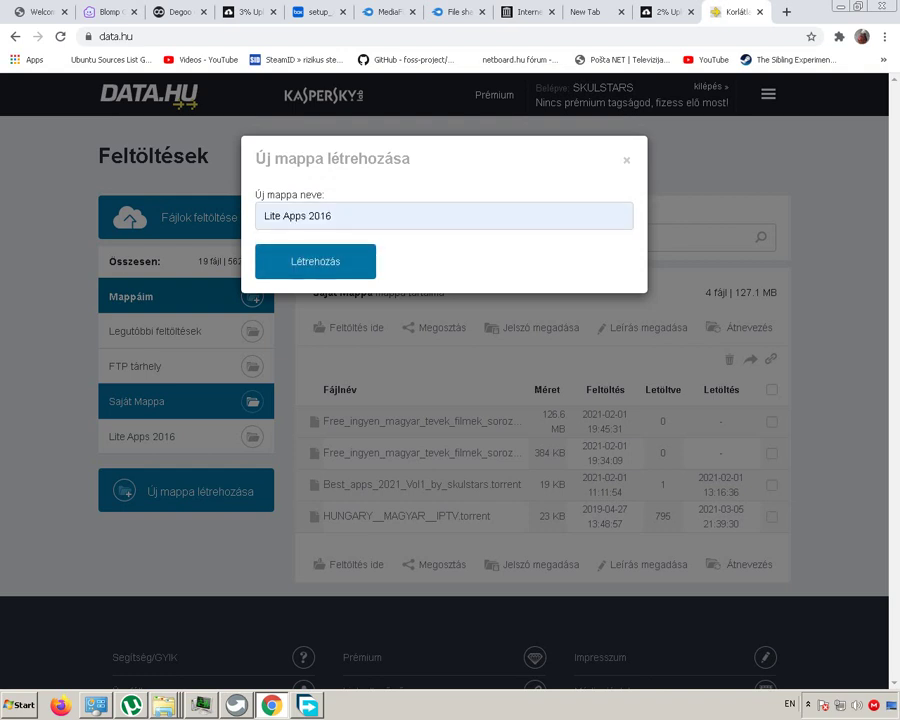
type("uptade 2021")
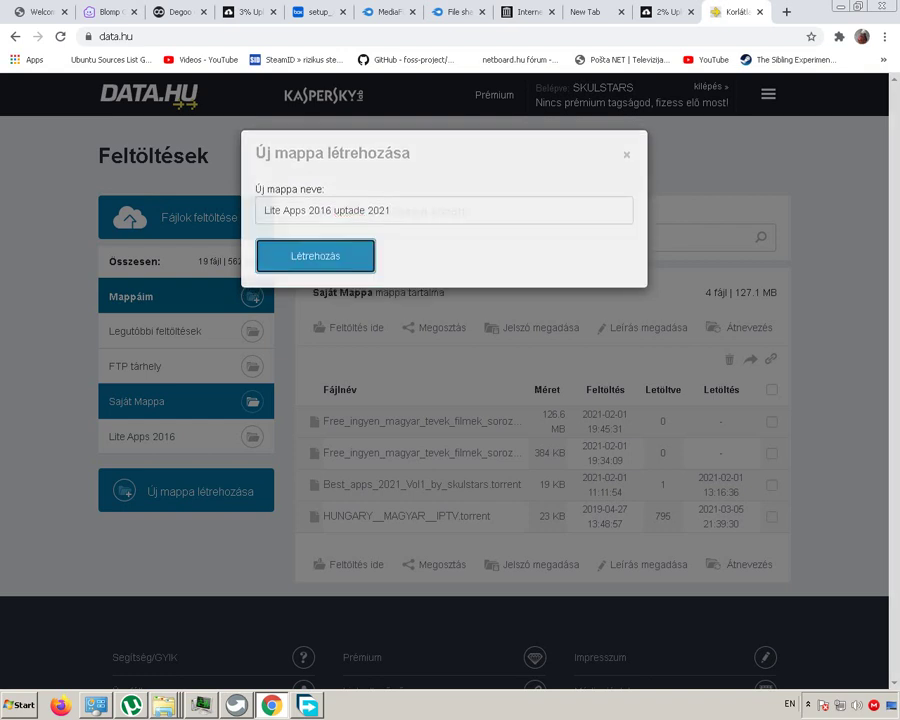
left_click(315, 261)
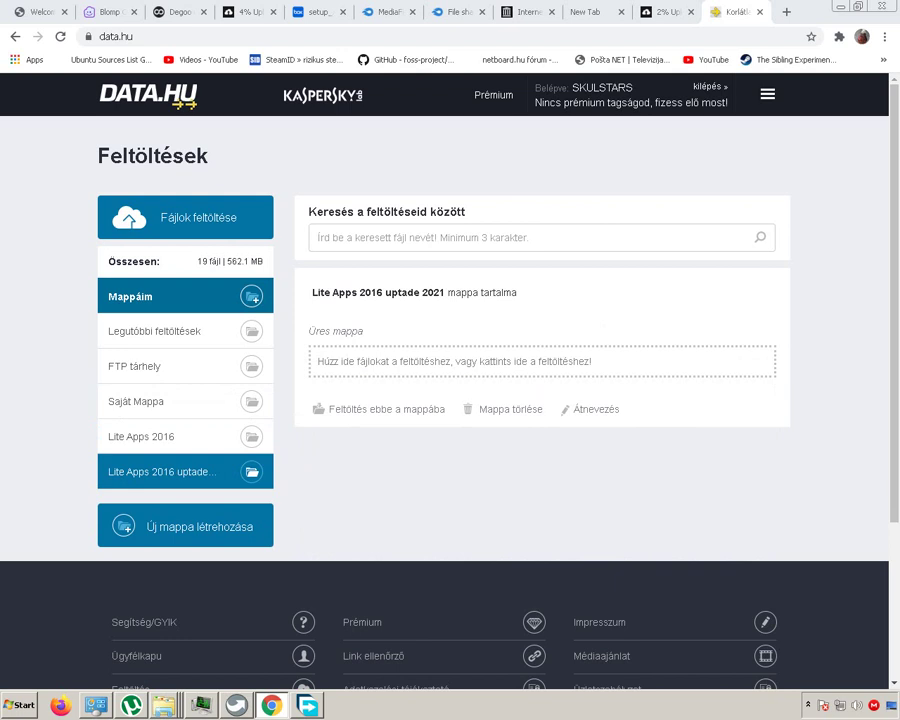
Upload all files from the local "Lite Apps logics 2016 uptade version 2021" folder into the new DATA.HU folder.
double_click(205, 91)
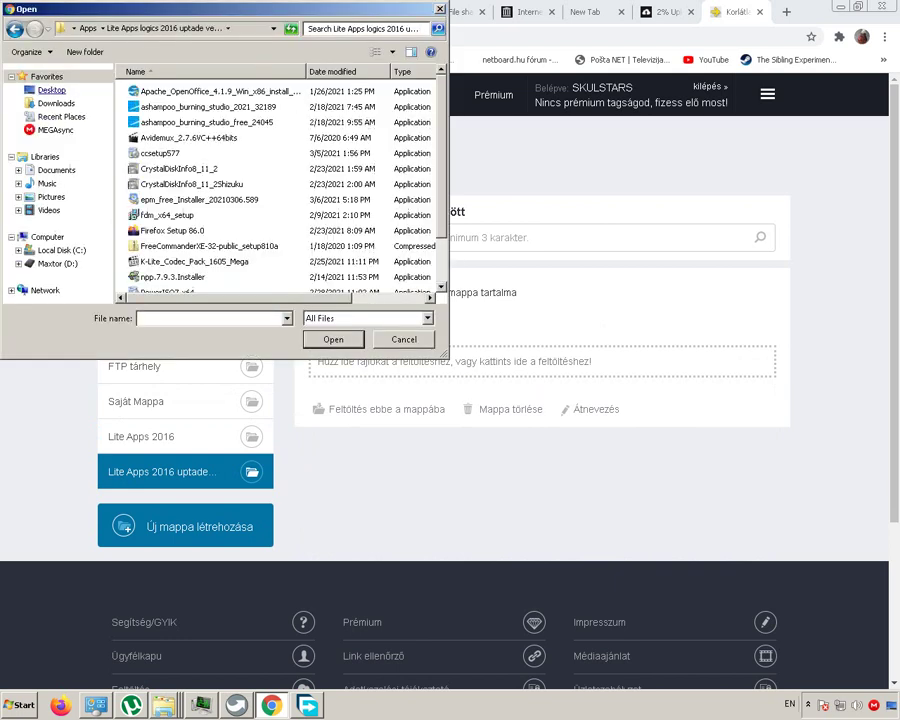
left_click_drag(119, 84, 287, 291)
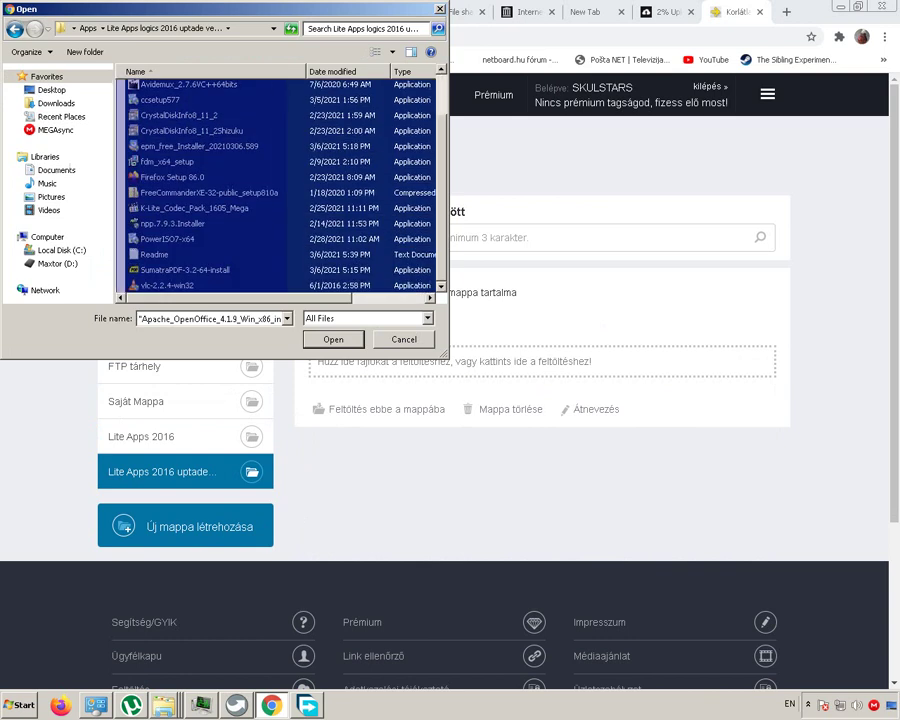
key("Return")
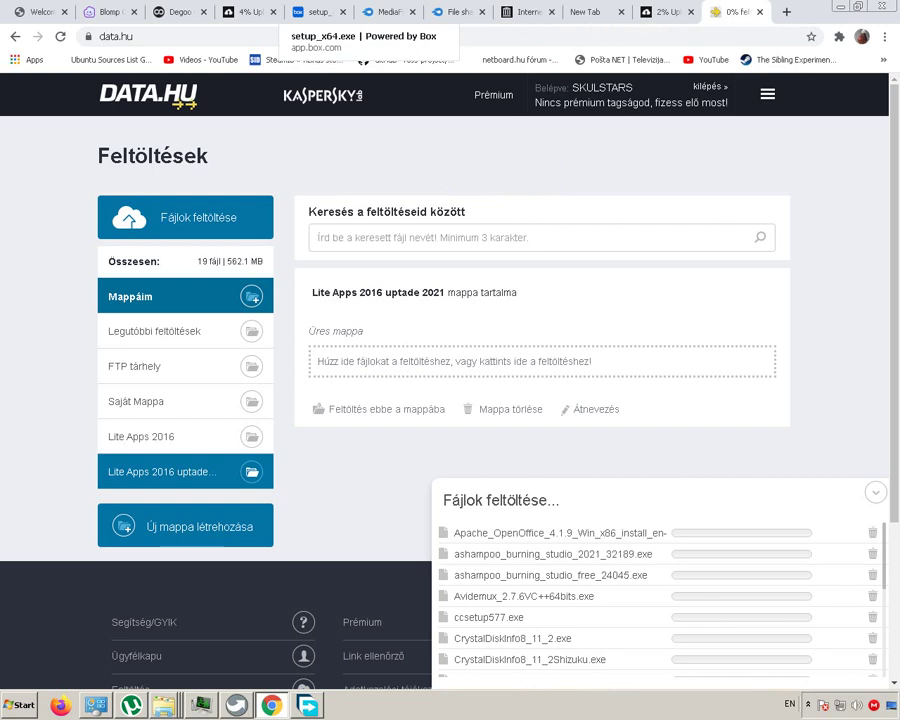
Bring up the recent uploads (Legutóbbi feltöltések) on DATA.HU and select all listed files.
left_click(155, 331)
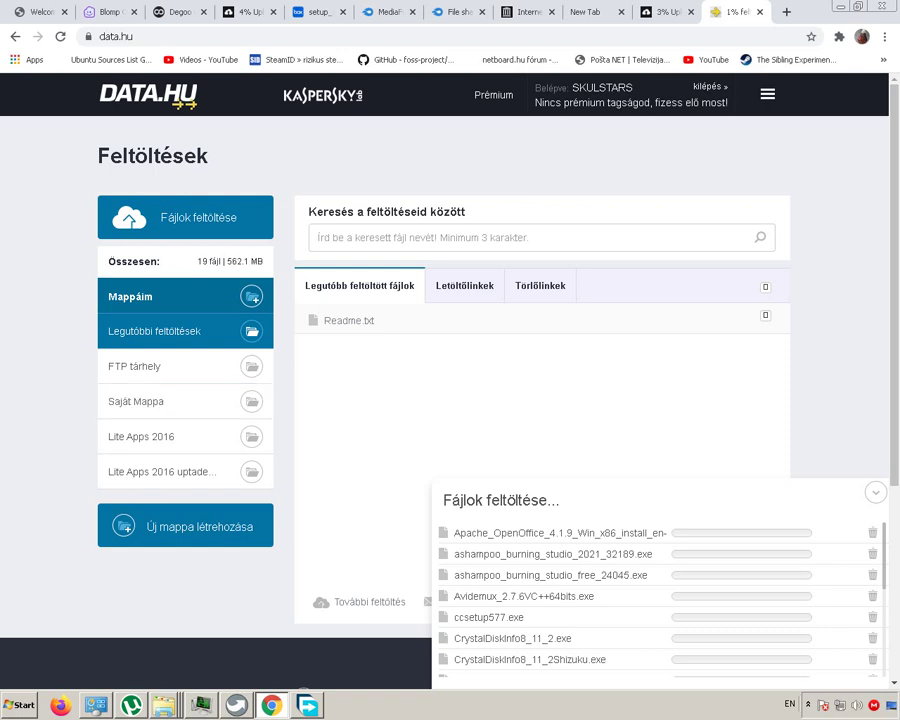
left_click(766, 287)
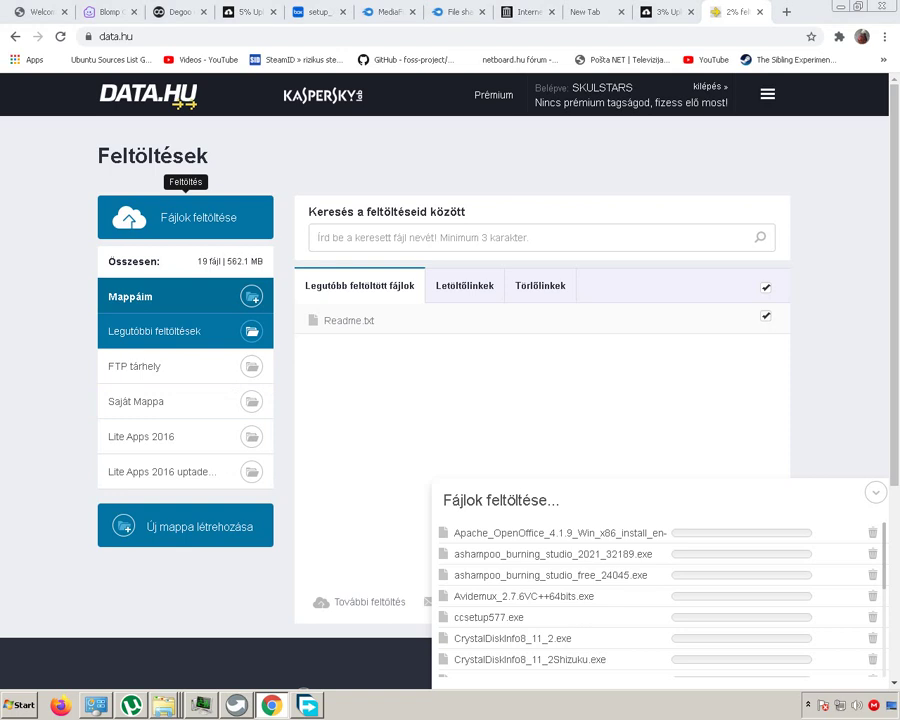
Try to upload the "Lite Apps logics 2016 uptade version 2021" .7z archive from the local Apps folder to DATA.HU and check the upload list.
left_click(190, 217)
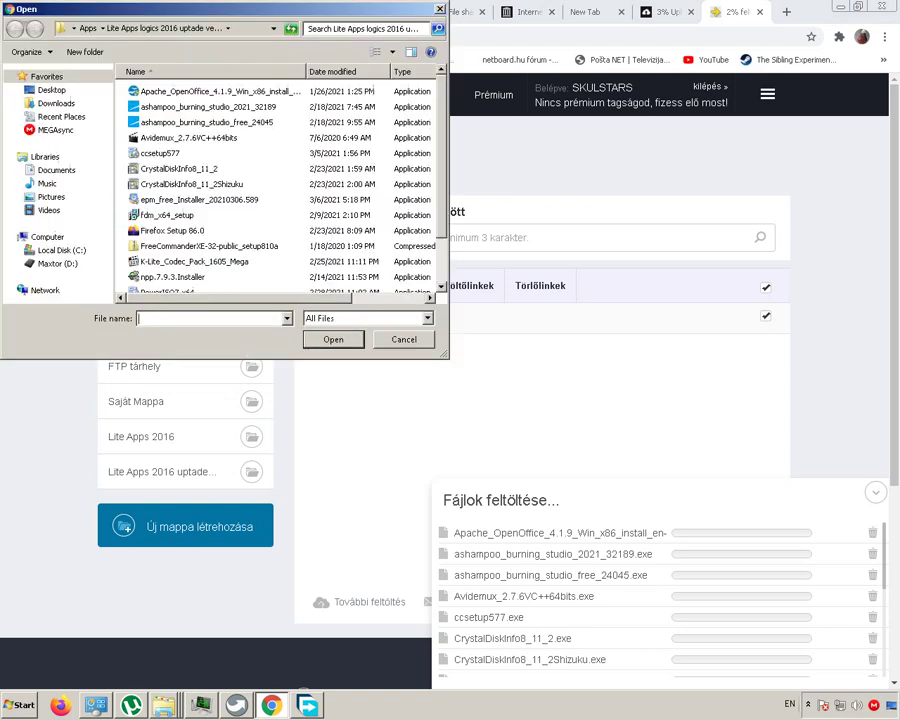
left_click(87, 28)
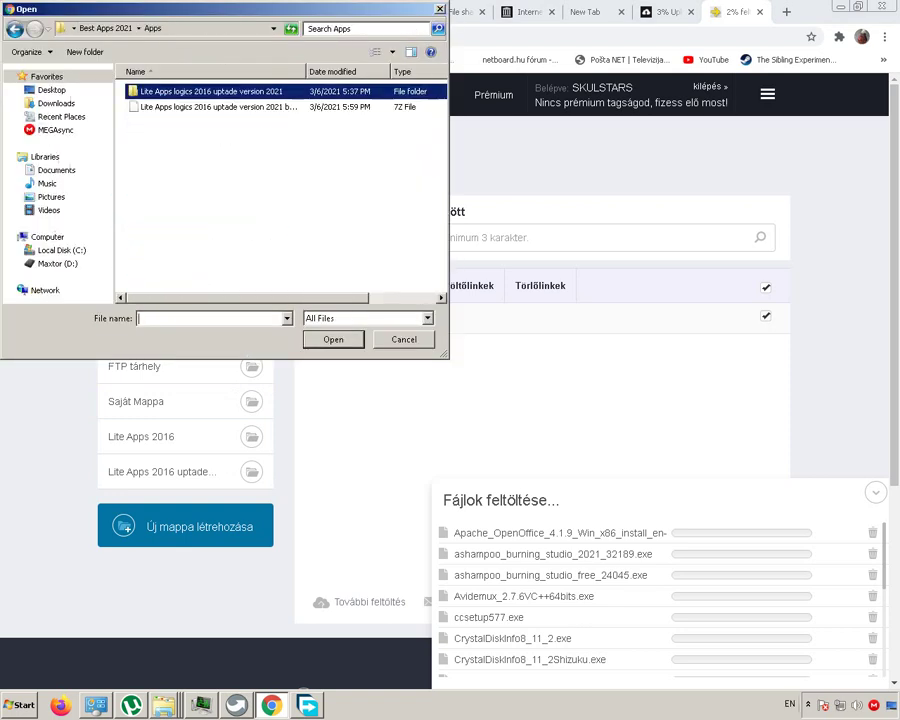
left_click(204, 106)
key("Return")
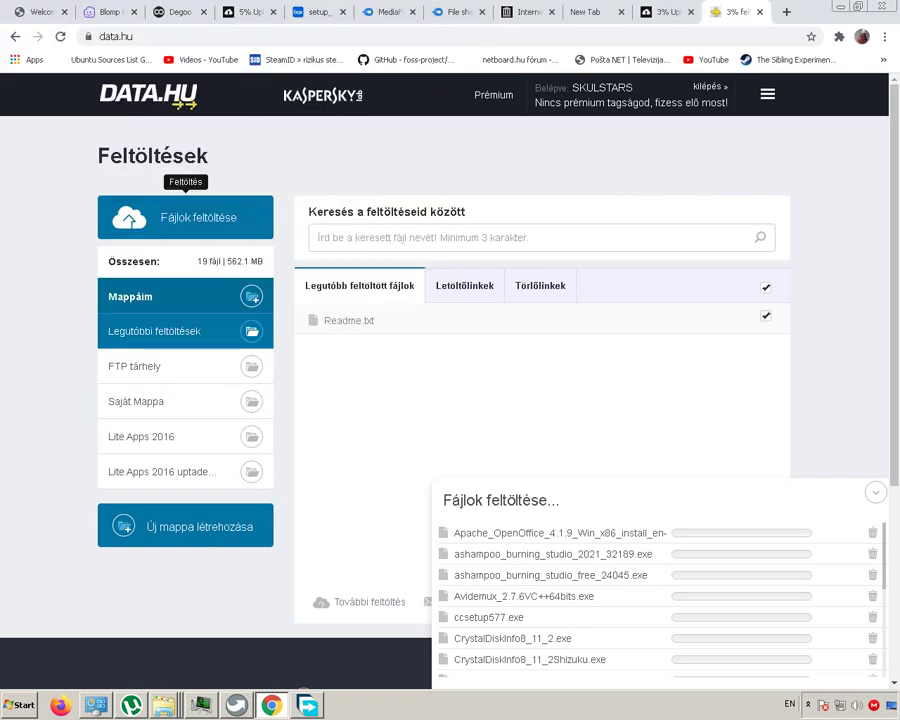
scroll(445, 400, "down", 3)
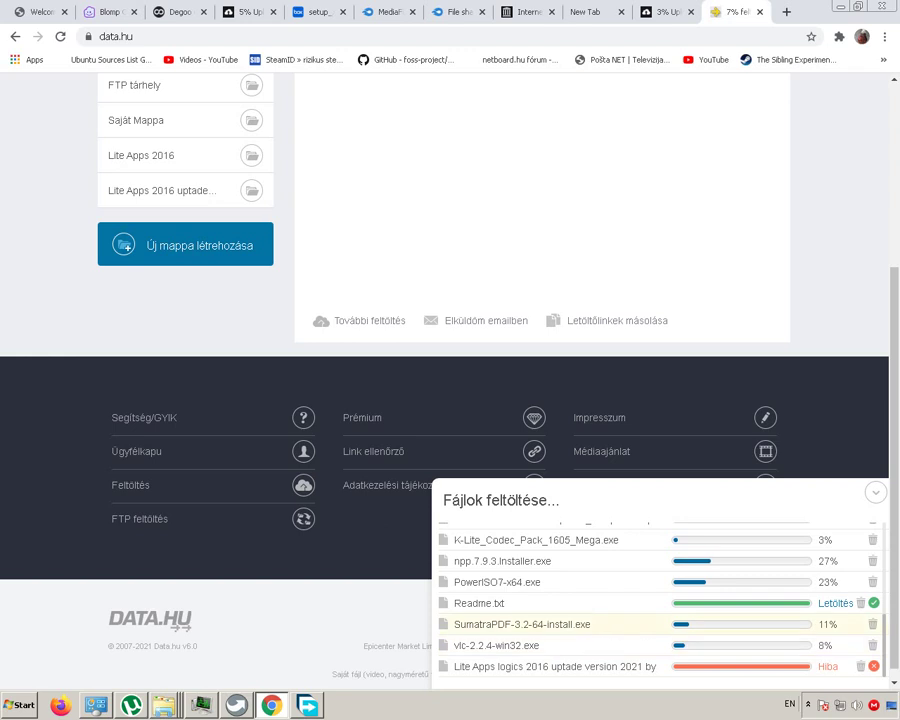
scroll(560, 618, "up", 6)
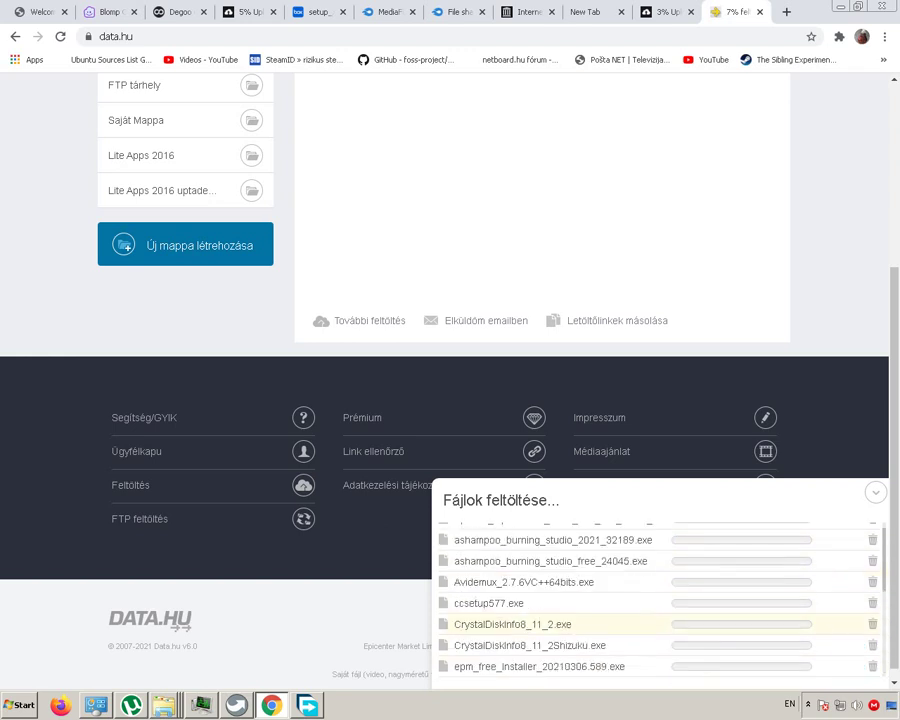
scroll(450, 400, "up", 2)
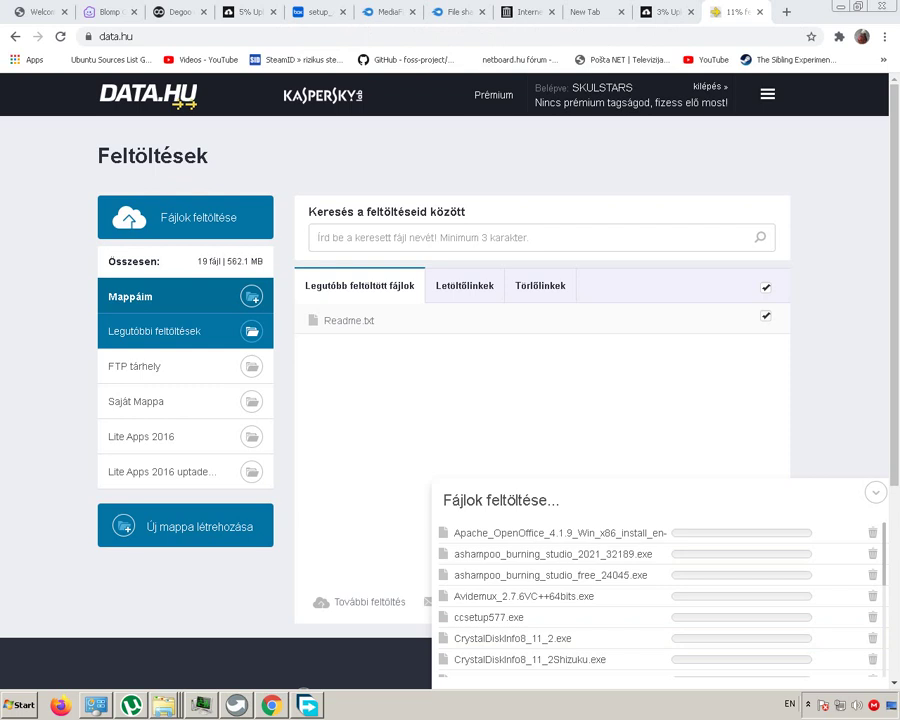
Start a MEGA upload and choose the "Lite Apps logics 2016 uptade version 2021" .7z archive from Desktop\Best Apps 2021\Apps.
left_click(827, 305)
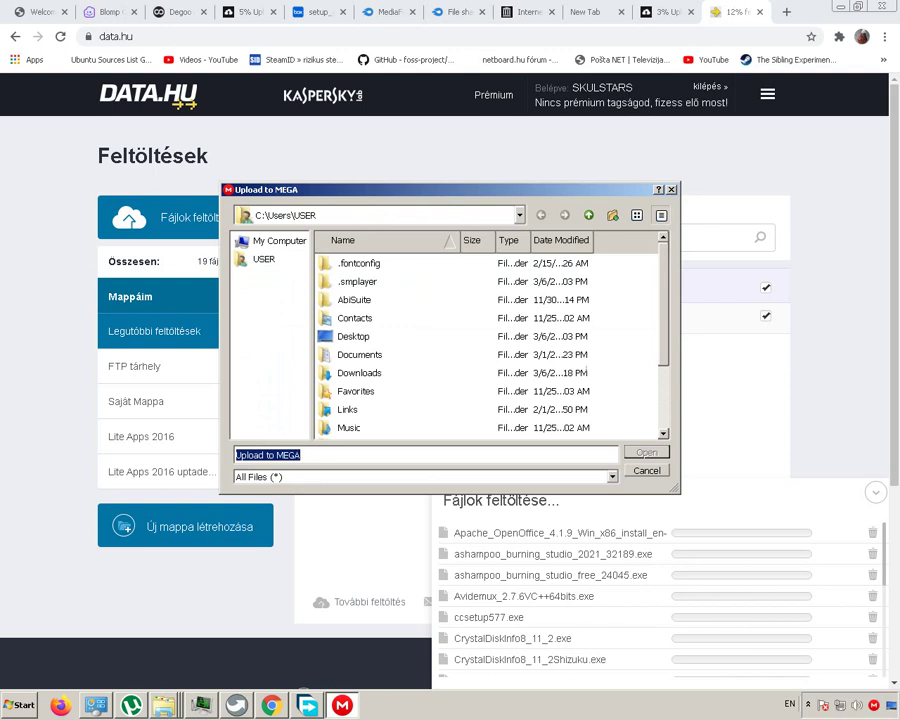
left_click(355, 318)
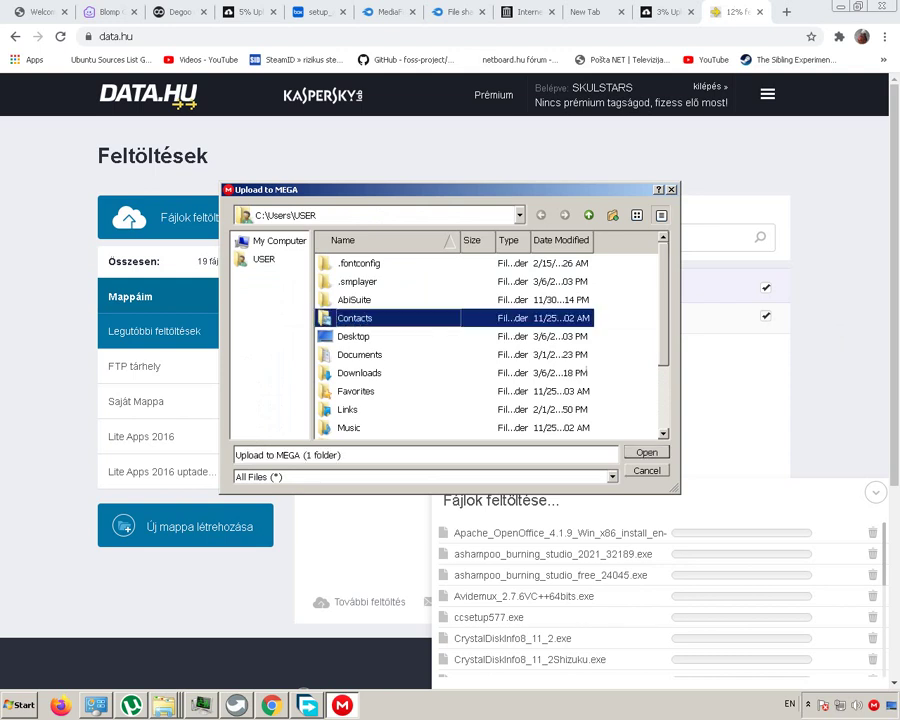
scroll(588, 372, "down", 2)
scroll(587, 370, "up", 2)
double_click(353, 336)
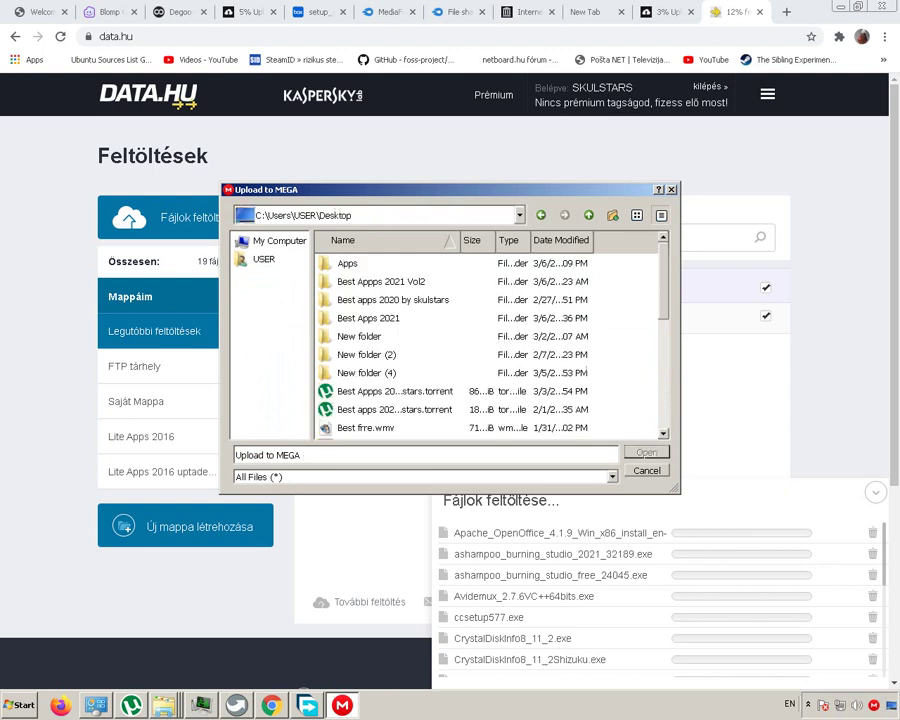
double_click(368, 318)
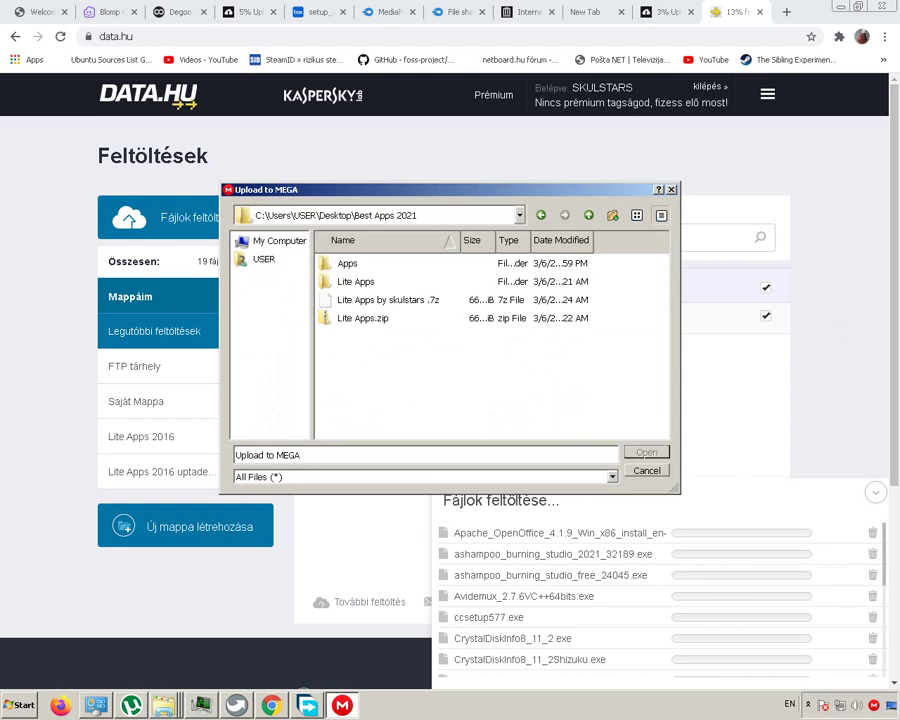
key("Down")
key("Return")
left_click(393, 281)
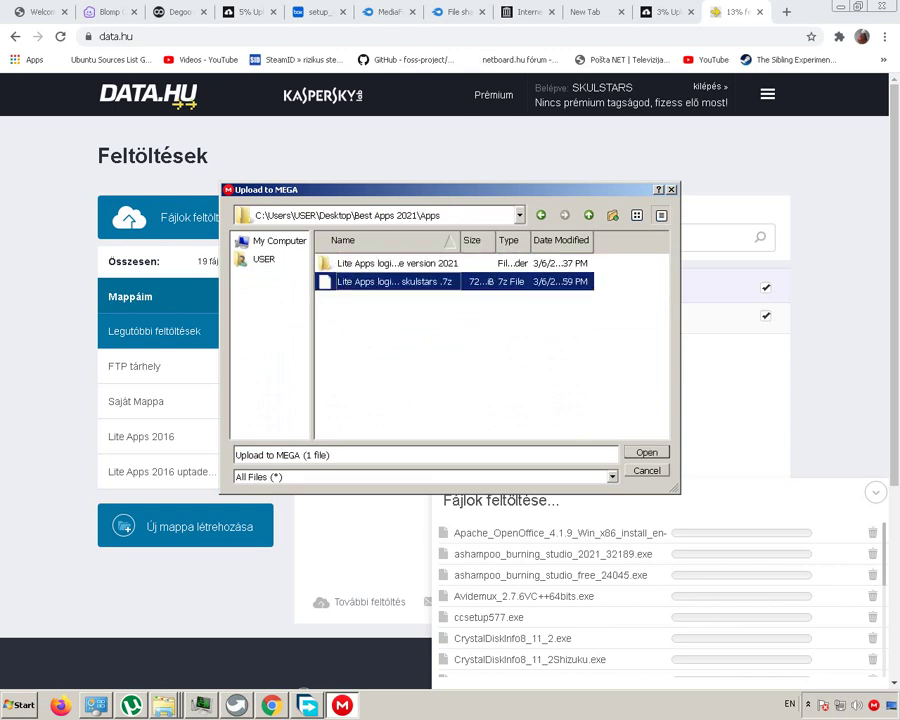
left_click(397, 263)
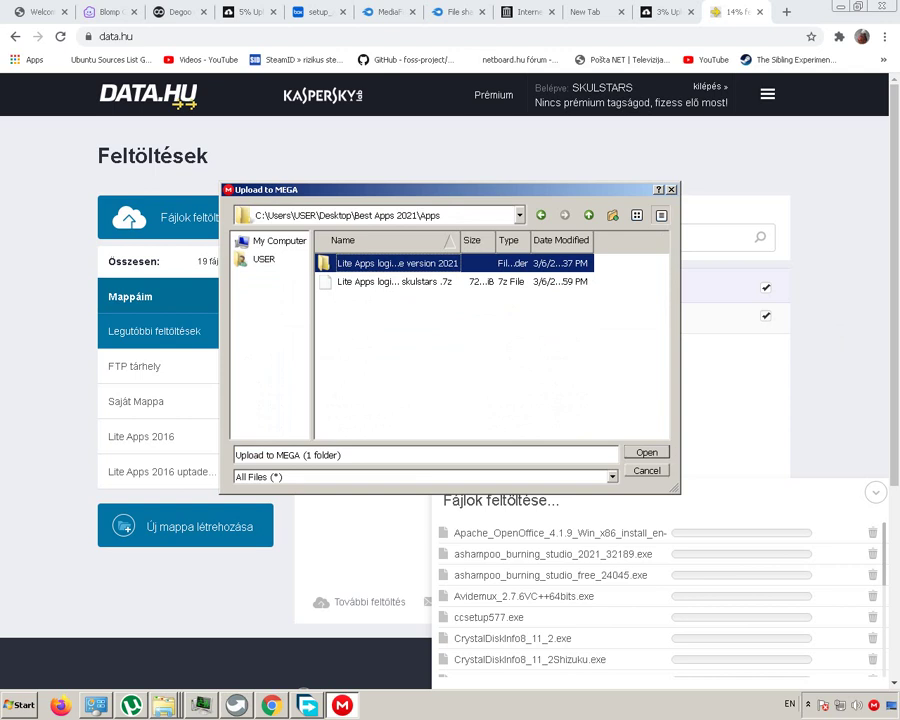
left_click(511, 281)
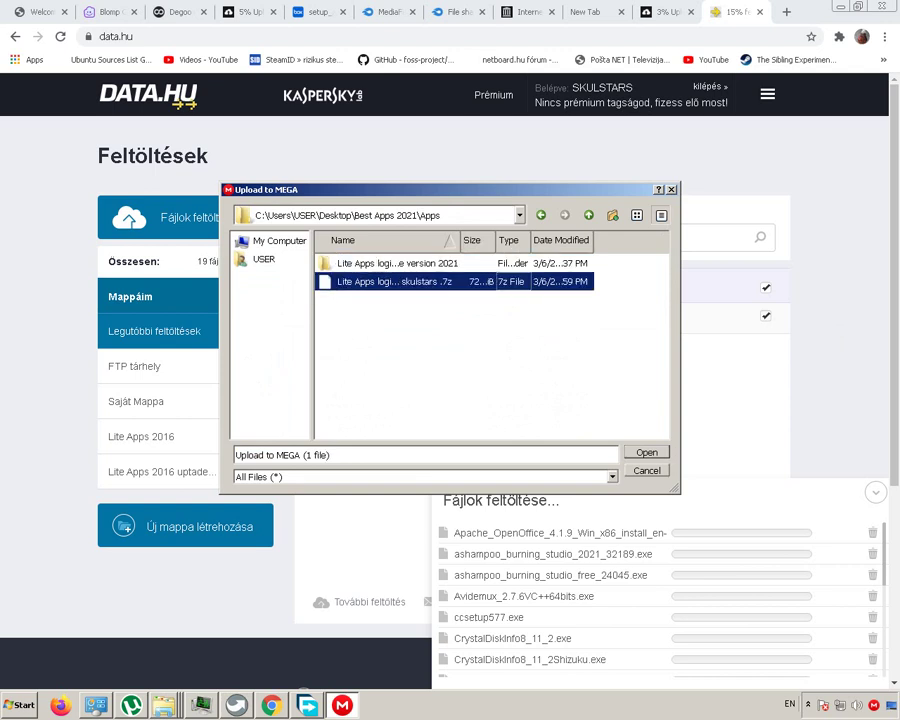
key("Return")
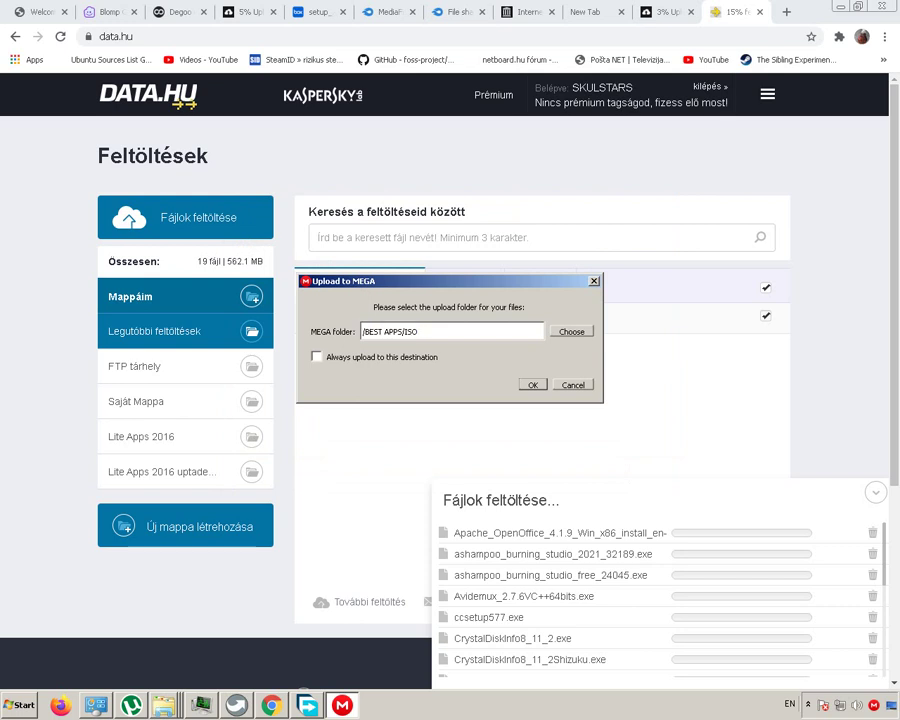
Create a "2016 logic" folder inside BEST APPS on MEGA and upload the archive into it.
left_click(571, 331)
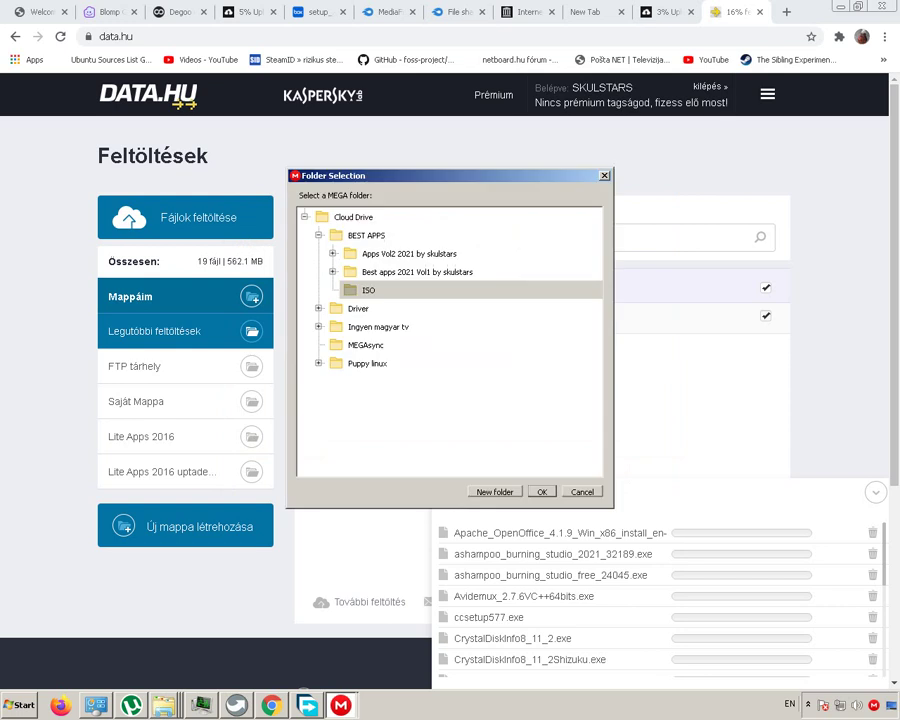
left_click(366, 235)
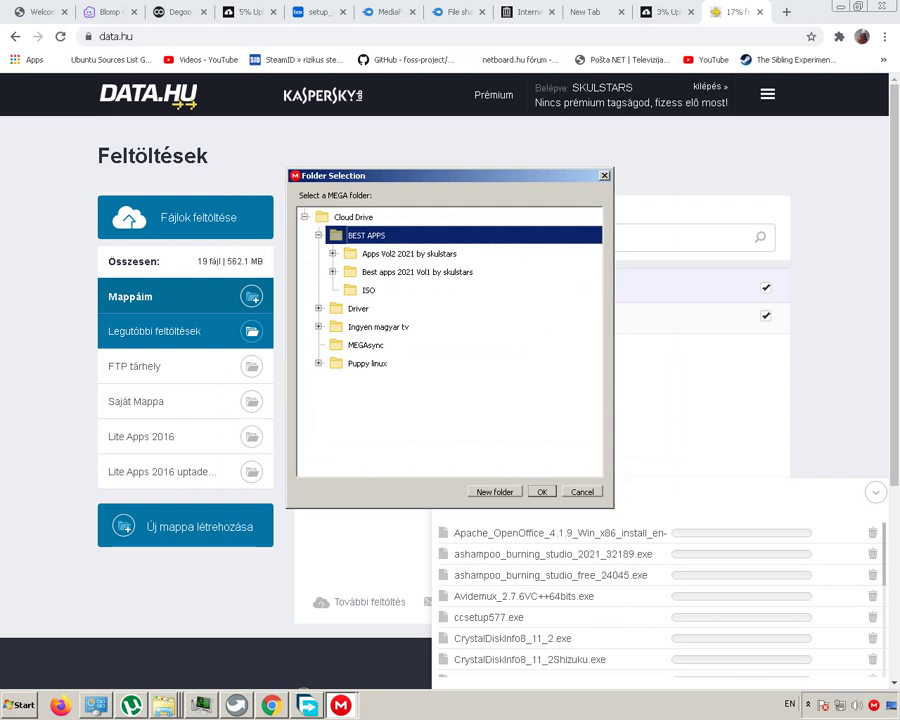
key("alt+n")
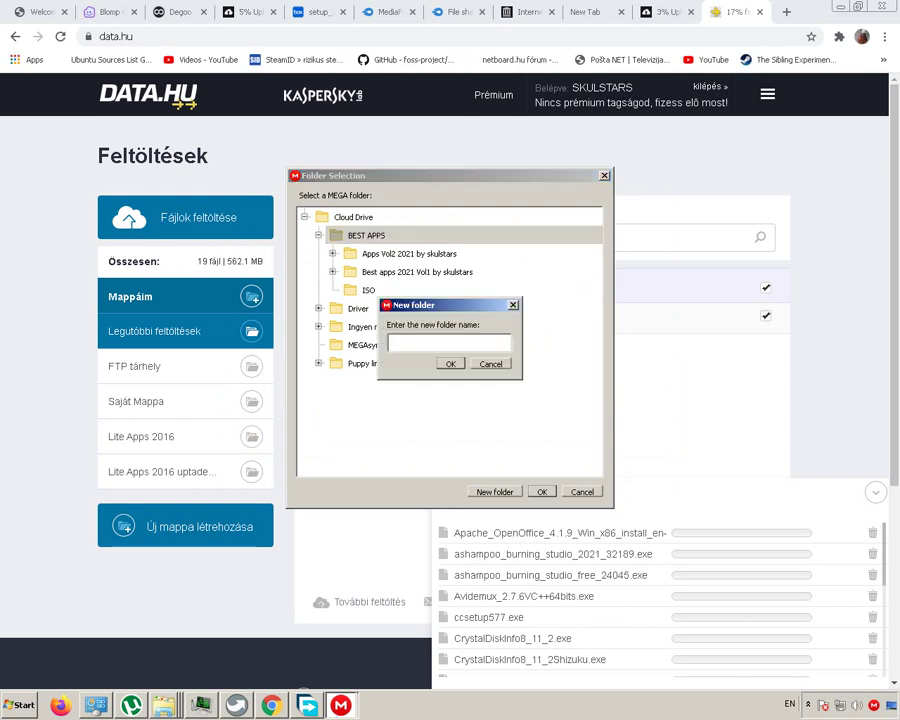
type("2016 logic")
key("Return")
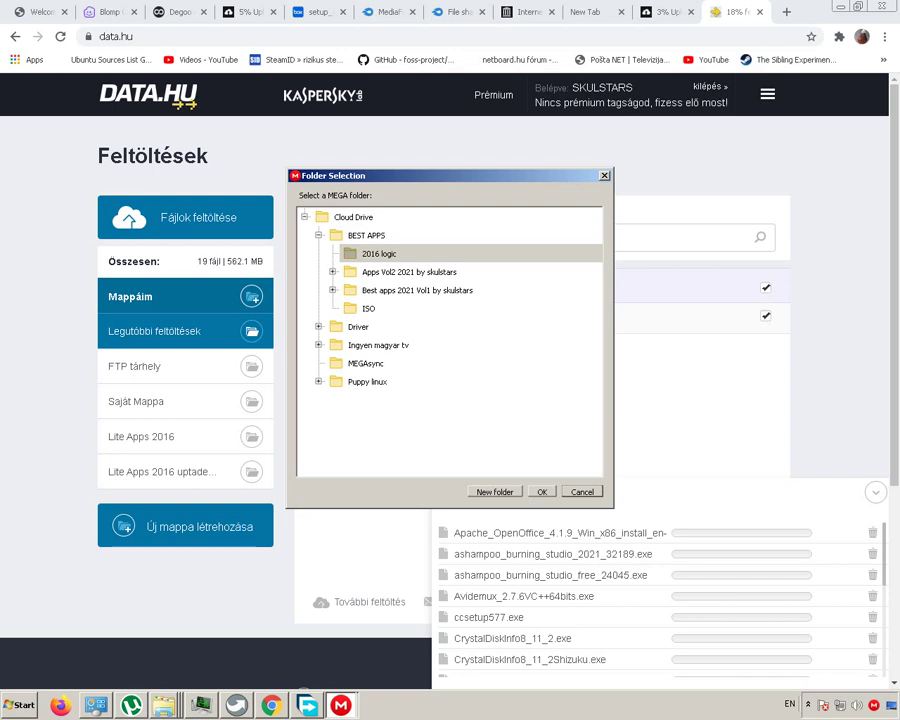
key("Return")
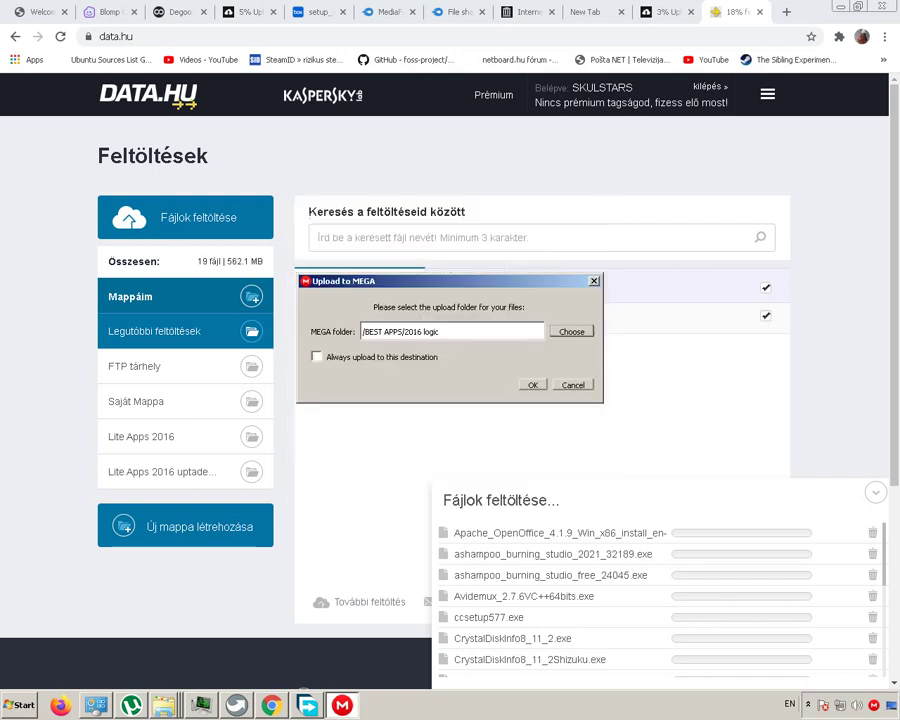
key("Return")
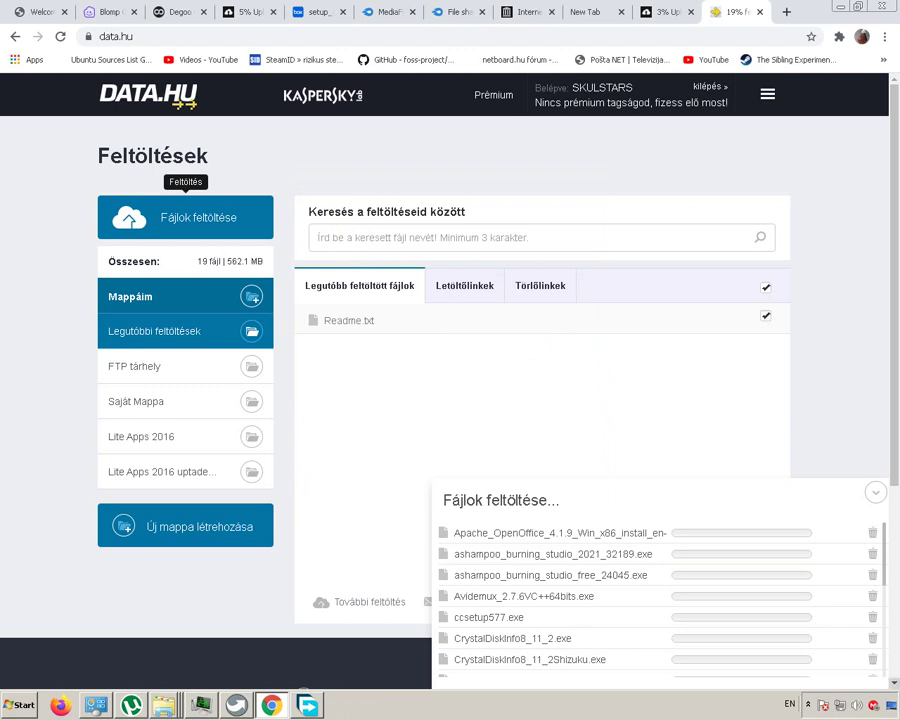
Show the hidden notification area icons.
left_click(809, 704)
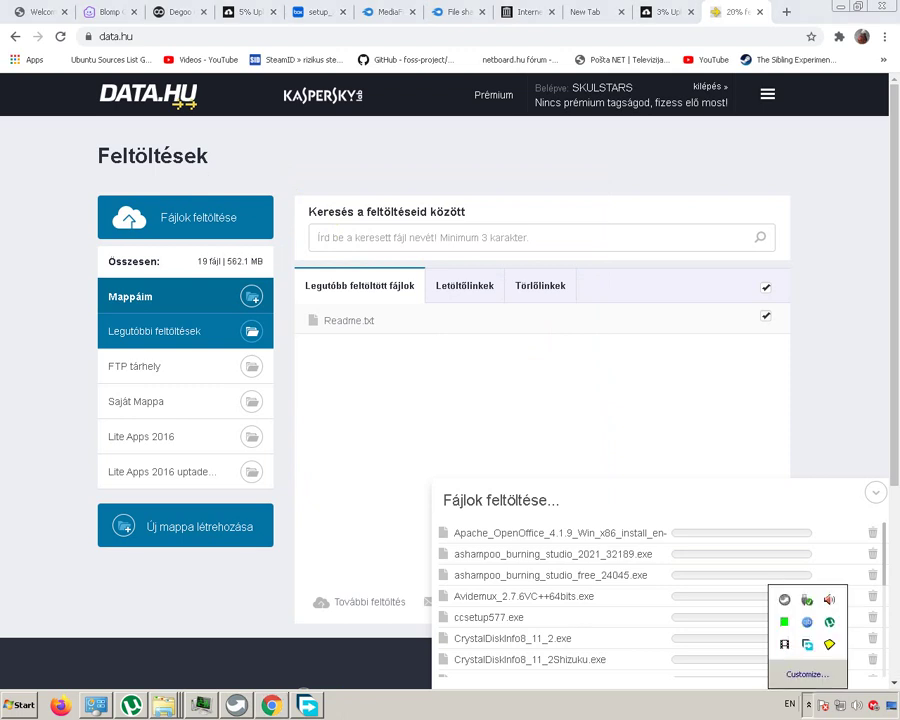